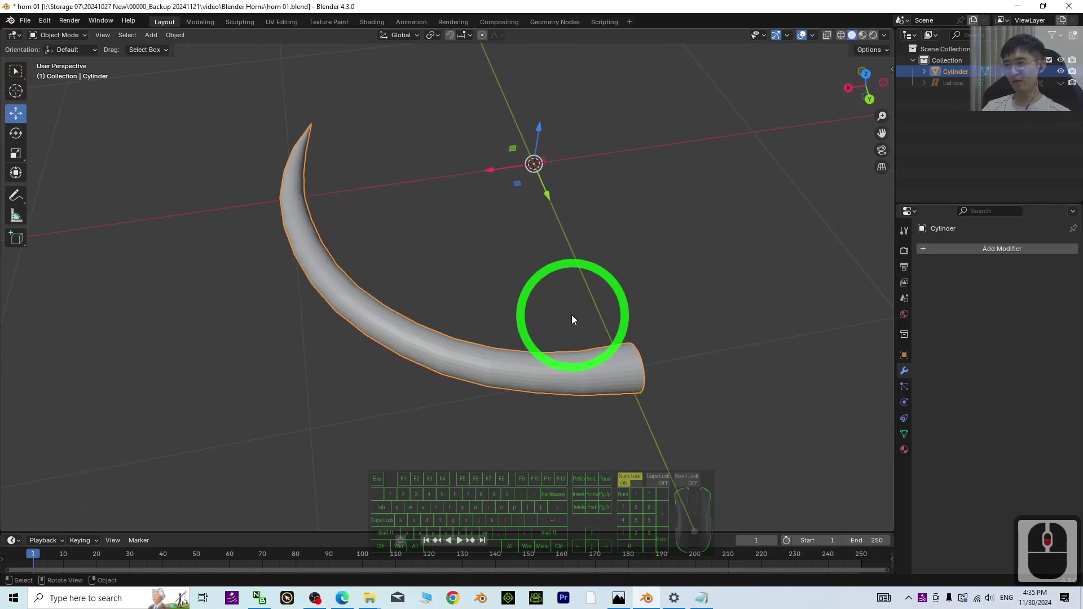
Step: Inspect the deselected horn in wireframe shading from several orbit angles and zoom levels
{"action": "middle_click_drag", "start_coordinate": [289, 307], "coordinate": [627, 199]}
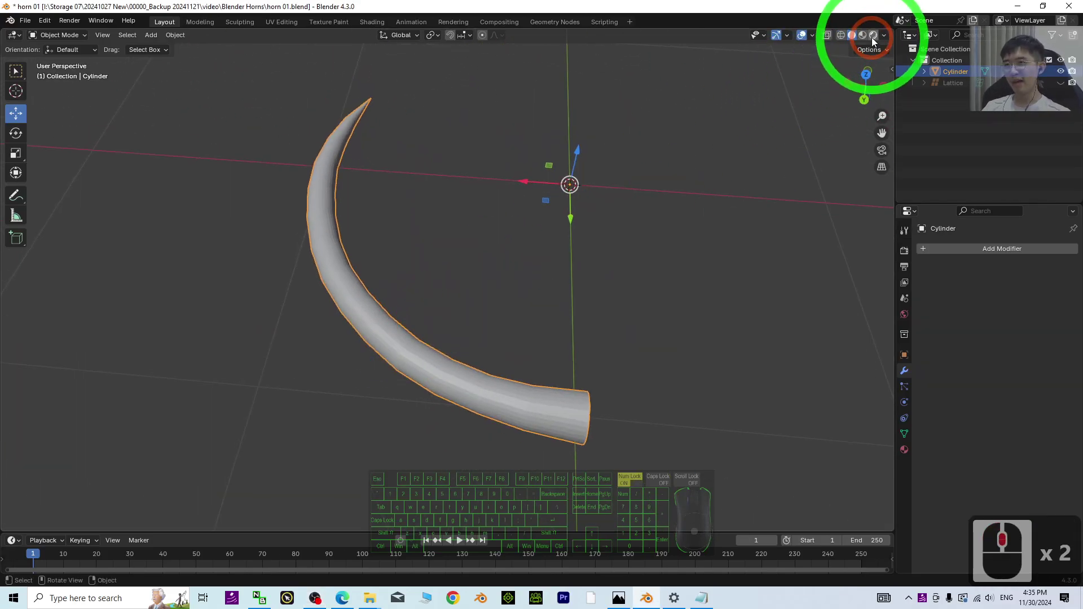
{"action": "left_click", "coordinate": [838, 35]}
{"action": "mouse_move", "coordinate": [379, 229]}
{"action": "middle_mouse_down"}
{"action": "mouse_move", "coordinate": [371, 294]}
{"action": "mouse_move", "coordinate": [500, 317]}
{"action": "mouse_move", "coordinate": [654, 394]}
{"action": "middle_mouse_up"}
{"action": "left_click", "coordinate": [654, 394]}
{"action": "scroll", "coordinate": [546, 323], "scroll_direction": "up", "scroll_amount": 3}
{"action": "middle_click_drag", "start_coordinate": [546, 323], "coordinate": [570, 346]}
{"action": "scroll", "coordinate": [615, 361], "scroll_direction": "up", "scroll_amount": 3}
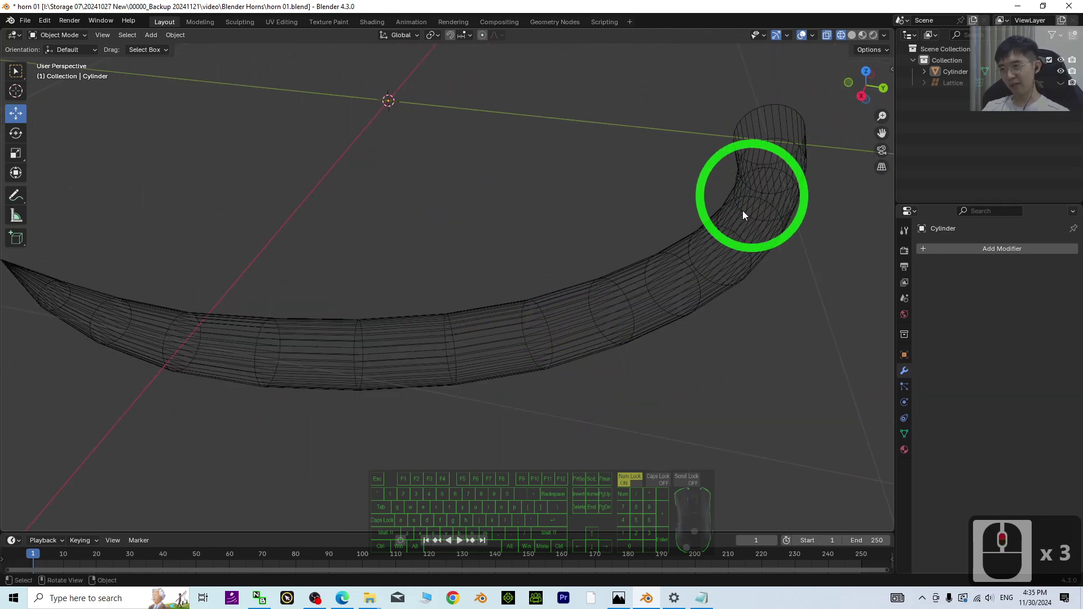
{"action": "middle_click_drag", "start_coordinate": [731, 234], "coordinate": [614, 447]}
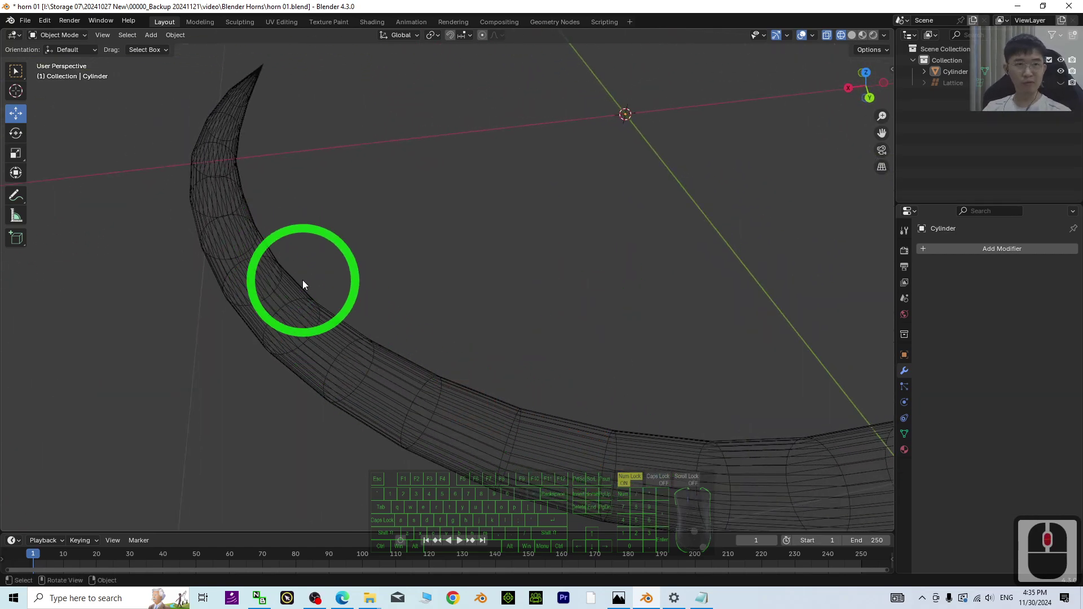
{"action": "scroll", "coordinate": [395, 299], "scroll_direction": "down", "scroll_amount": 2}
{"action": "middle_click_drag", "start_coordinate": [644, 301], "coordinate": [648, 253]}
Step: Select the horn, return to solid shading, and save it as horn 01
{"action": "key", "text": "a"}
{"action": "left_click", "coordinate": [852, 35]}
{"action": "mouse_move", "coordinate": [454, 309]}
{"action": "middle_mouse_down"}
{"action": "mouse_move", "coordinate": [479, 285]}
{"action": "mouse_move", "coordinate": [607, 300]}
{"action": "mouse_move", "coordinate": [596, 347]}
{"action": "mouse_move", "coordinate": [552, 344]}
{"action": "middle_mouse_up"}
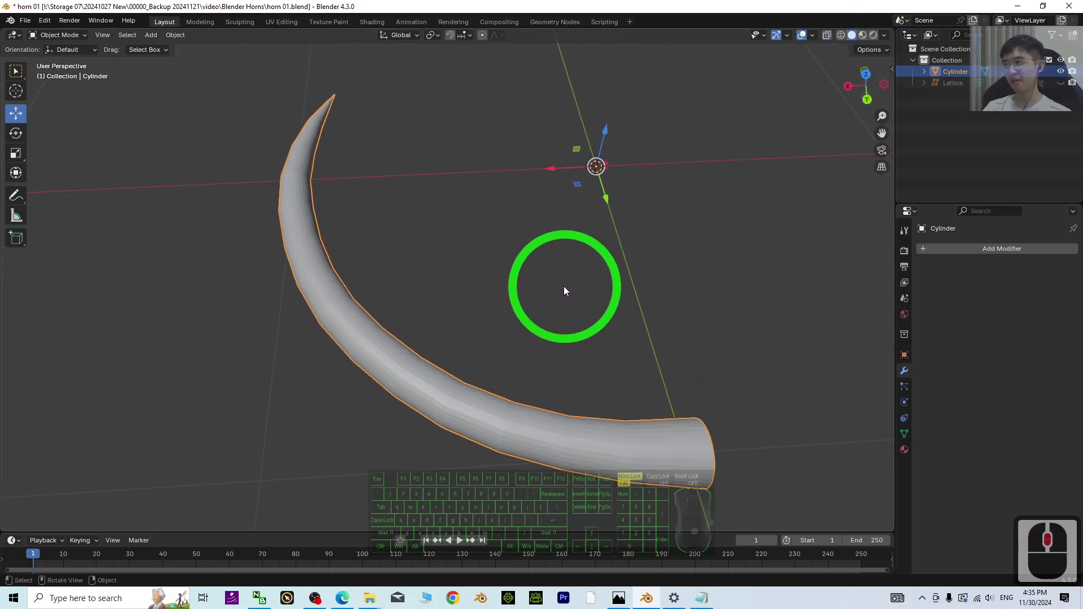
{"action": "key", "text": "ctrl+s"}
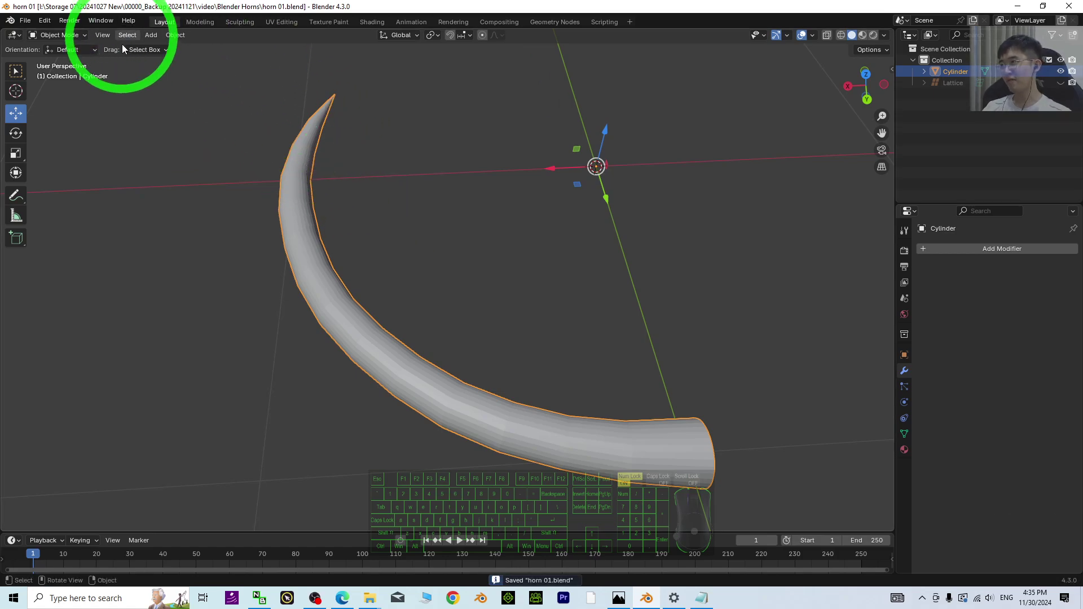
Step: Start a new file from the General template
{"action": "left_click", "coordinate": [25, 21]}
{"action": "left_click", "coordinate": [36, 34]}
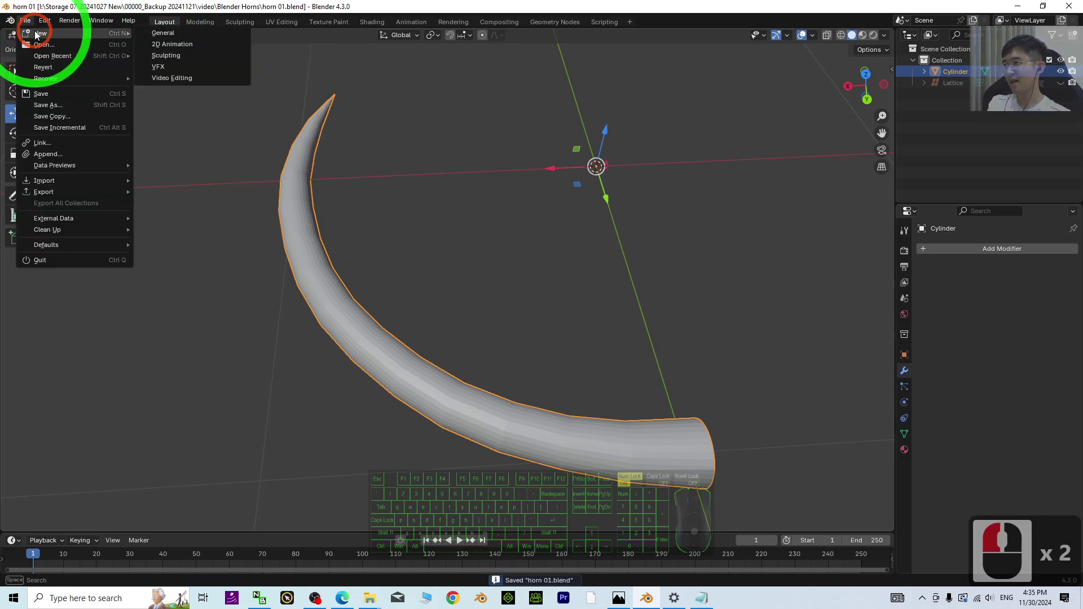
{"action": "left_click", "coordinate": [179, 33]}
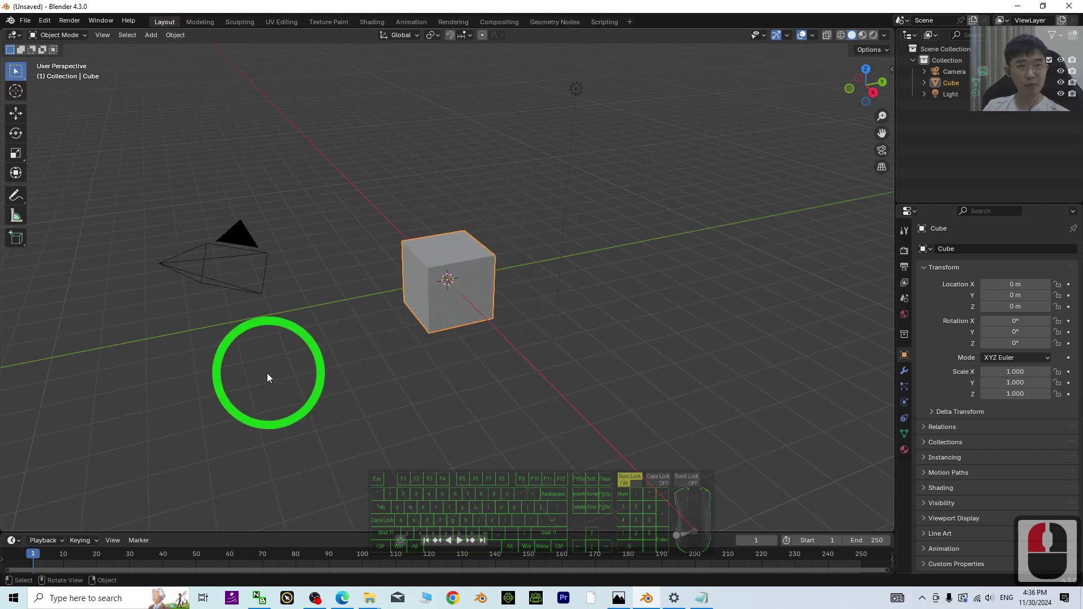
Step: Select all and delete the default cube, camera and light
{"action": "left_click", "coordinate": [362, 400]}
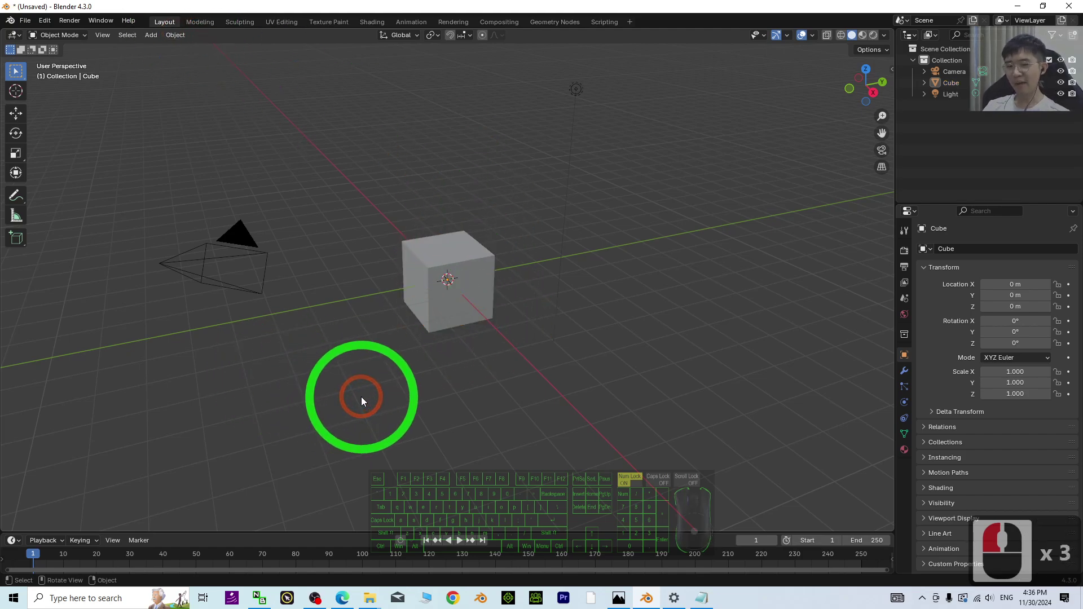
{"action": "key", "text": "a"}
{"action": "key", "text": "Delete"}
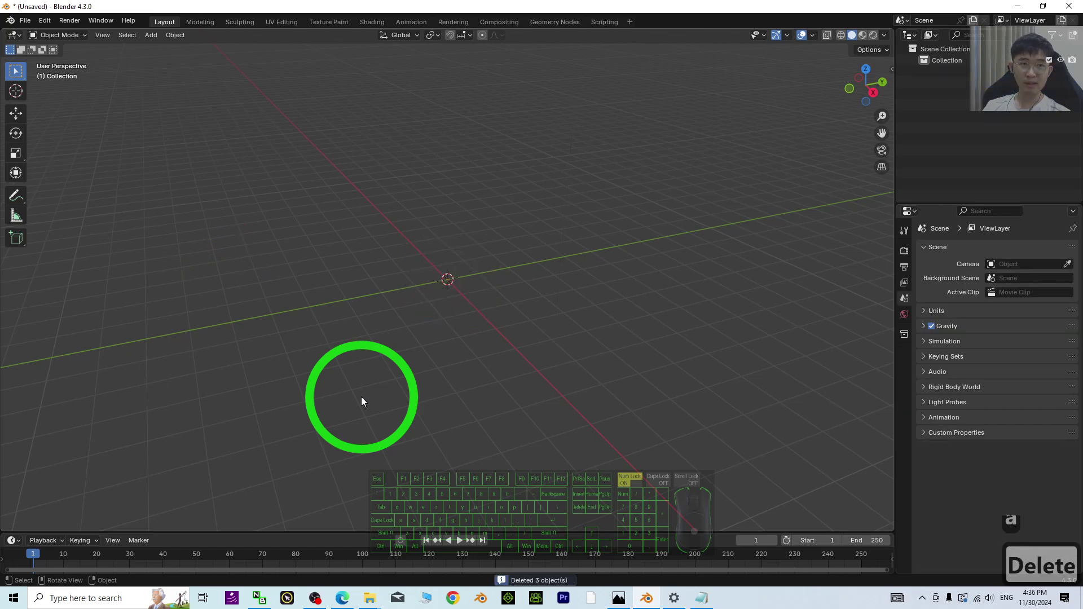
{"action": "middle_click_drag", "start_coordinate": [446, 296], "coordinate": [316, 386]}
Step: Add a cylinder mesh at the origin and frame it in the view
{"action": "left_click", "coordinate": [150, 35]}
{"action": "mouse_move", "coordinate": [162, 50]}
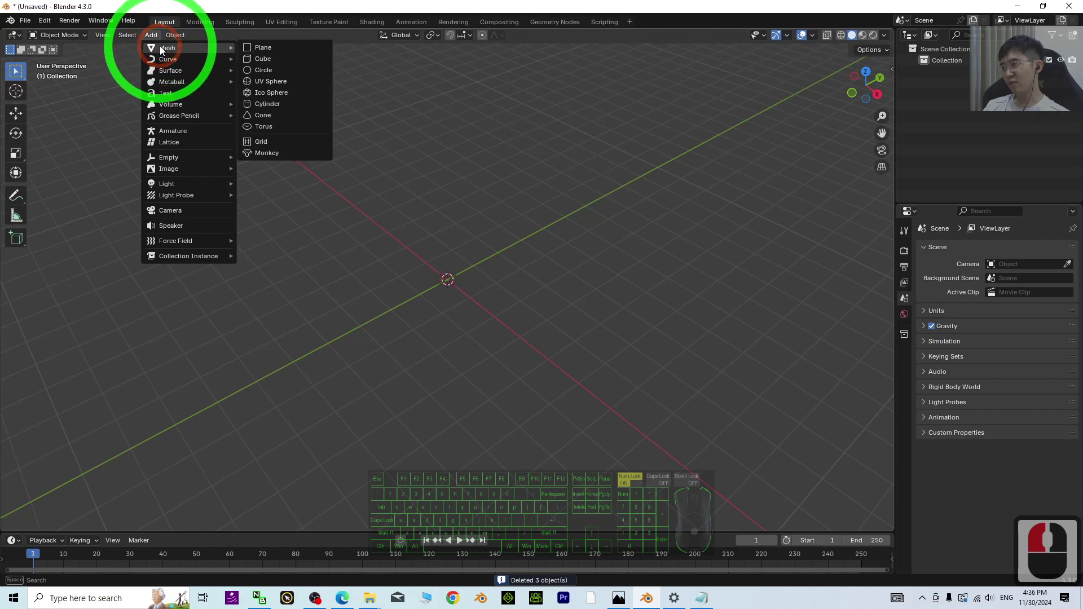
{"action": "left_click", "coordinate": [243, 65]}
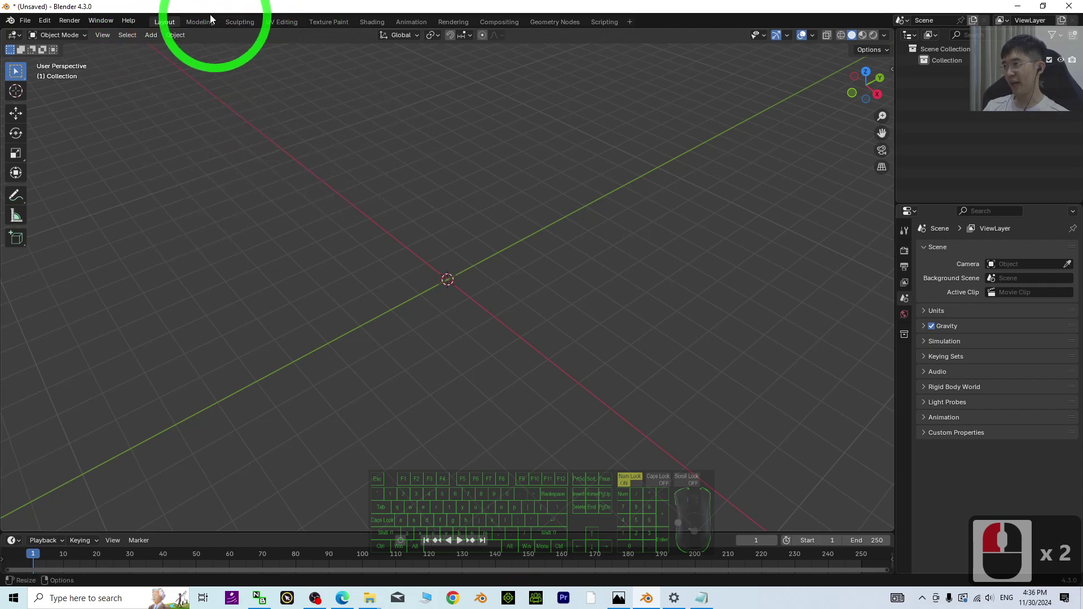
{"action": "left_click", "coordinate": [151, 35]}
{"action": "left_click", "coordinate": [176, 47]}
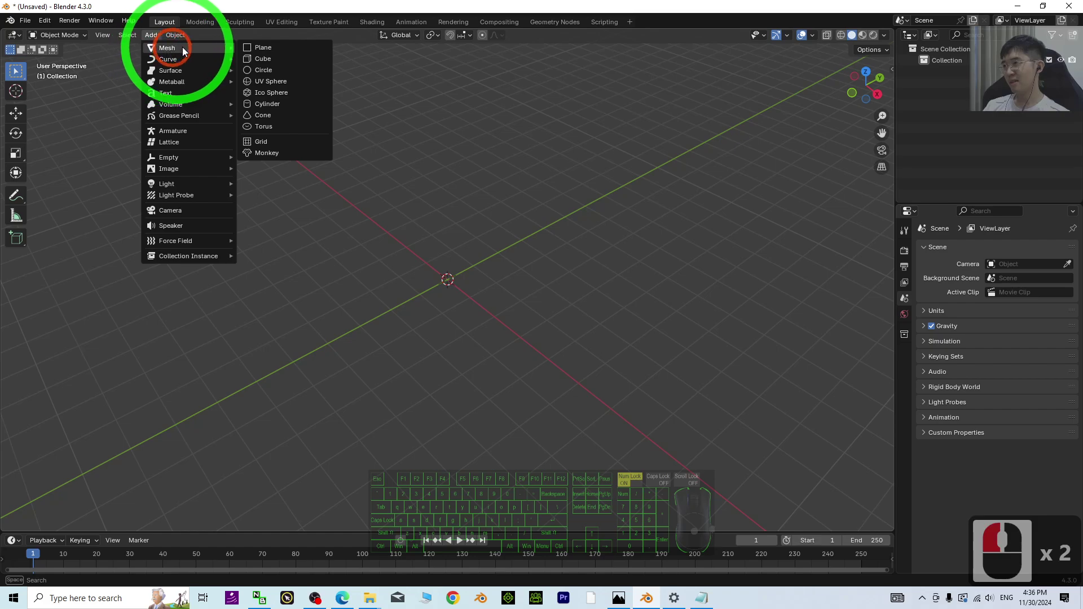
{"action": "left_click", "coordinate": [263, 106]}
{"action": "middle_click_drag", "start_coordinate": [611, 280], "coordinate": [574, 364], "text": "shift"}
{"action": "scroll", "coordinate": [591, 385], "scroll_direction": "up", "scroll_amount": 2}
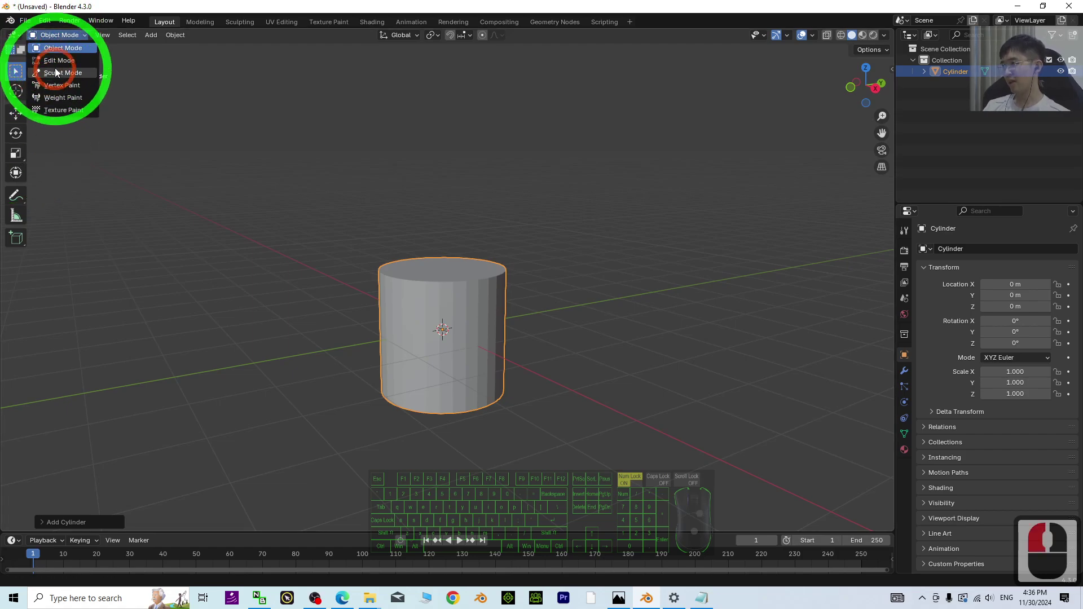
Step: In Edit Mode, select the cylinder's top and bottom faces
{"action": "left_click", "coordinate": [59, 59]}
{"action": "middle_click_drag", "start_coordinate": [485, 282], "coordinate": [503, 314]}
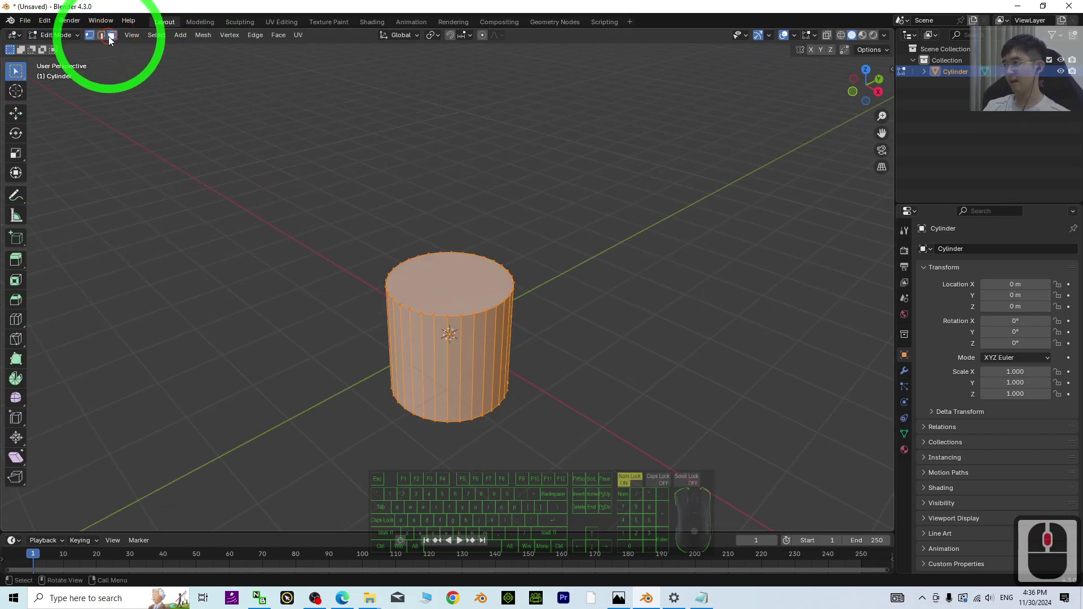
{"action": "left_click", "coordinate": [467, 302]}
{"action": "middle_click_drag", "start_coordinate": [538, 396], "coordinate": [491, 326]}
{"action": "left_click", "coordinate": [519, 312], "text": "shift"}
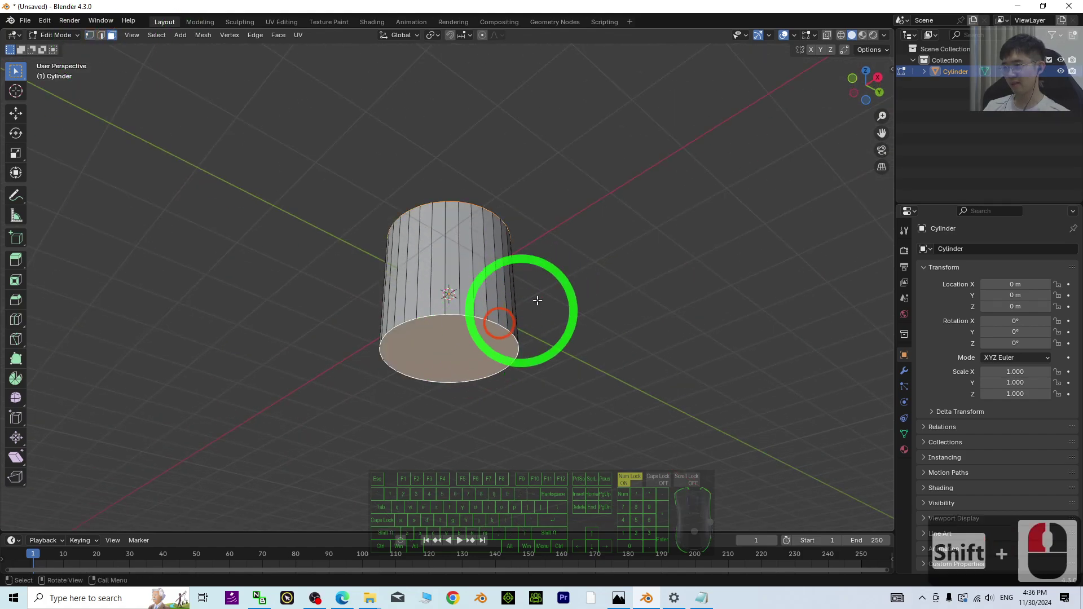
{"action": "middle_click_drag", "start_coordinate": [562, 282], "coordinate": [614, 293]}
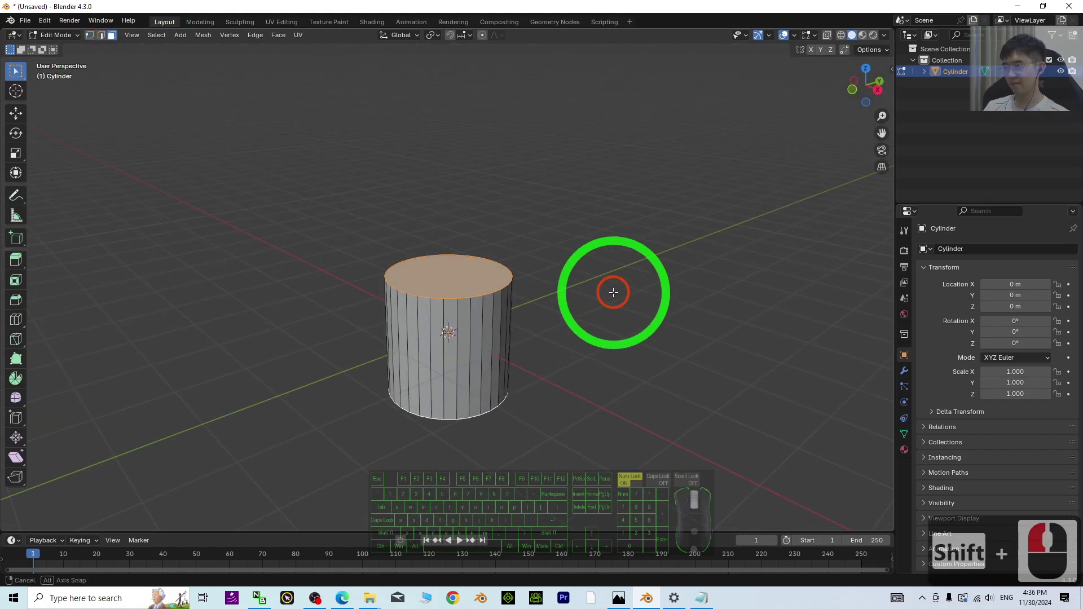
Step: Scale the selected faces inward in XY to make a thin, tall rod
{"action": "left_click", "coordinate": [15, 156]}
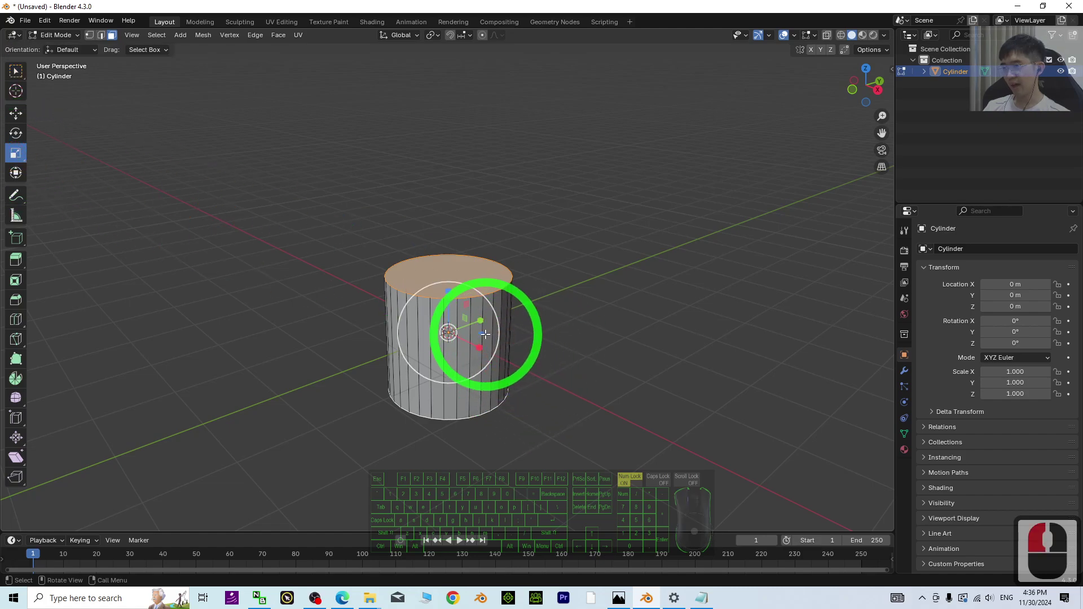
{"action": "left_click_drag", "start_coordinate": [481, 334], "coordinate": [452, 326]}
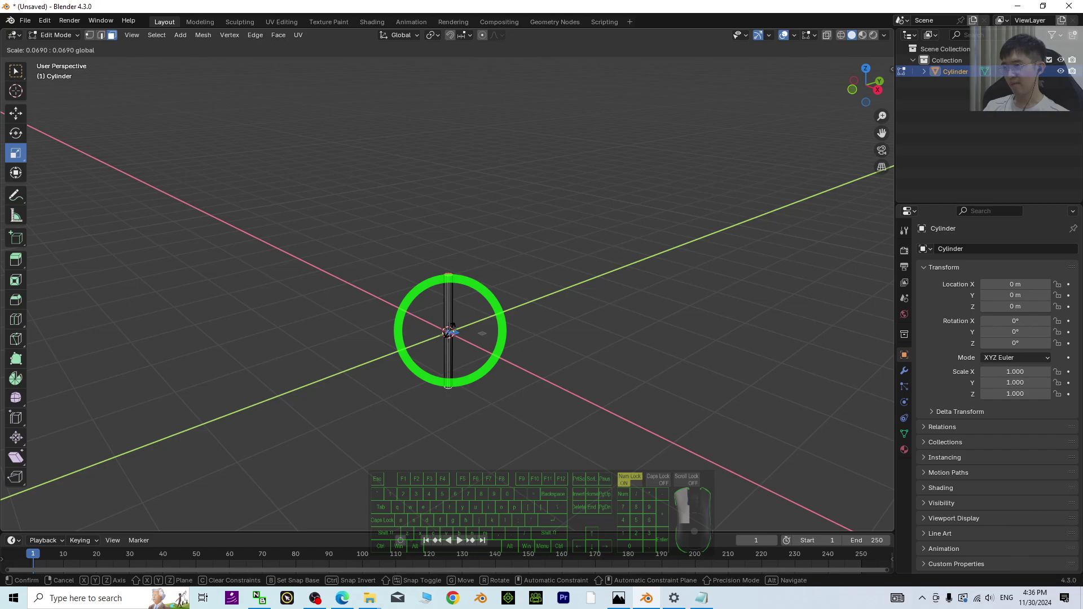
{"action": "left_click_drag", "start_coordinate": [453, 327], "coordinate": [452, 327]}
{"action": "scroll", "coordinate": [554, 350], "scroll_direction": "up", "scroll_amount": 5}
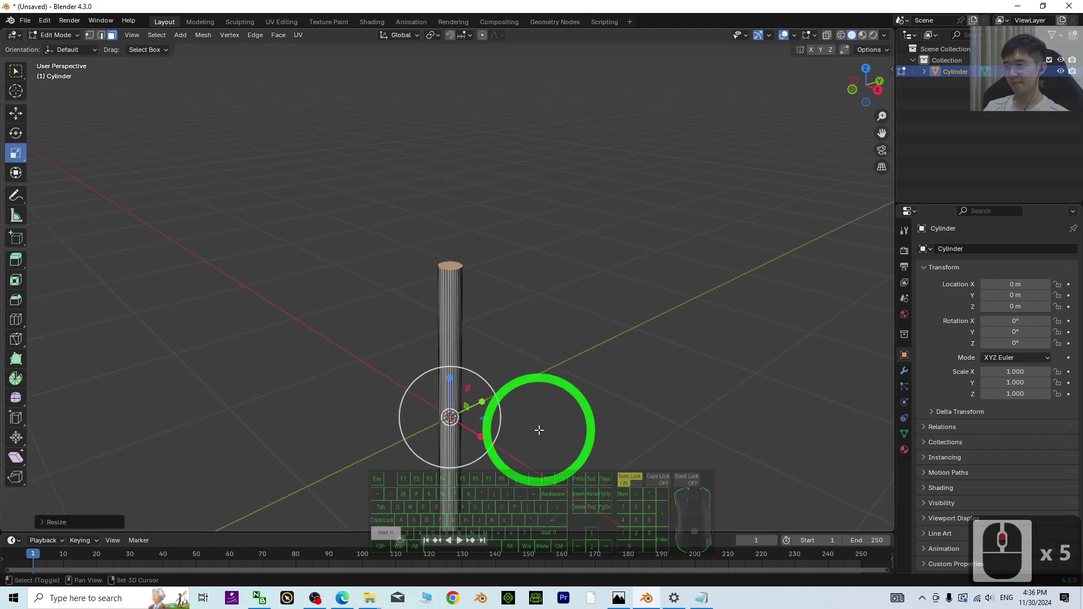
{"action": "middle_click_drag", "start_coordinate": [536, 430], "coordinate": [522, 351], "text": "shift"}
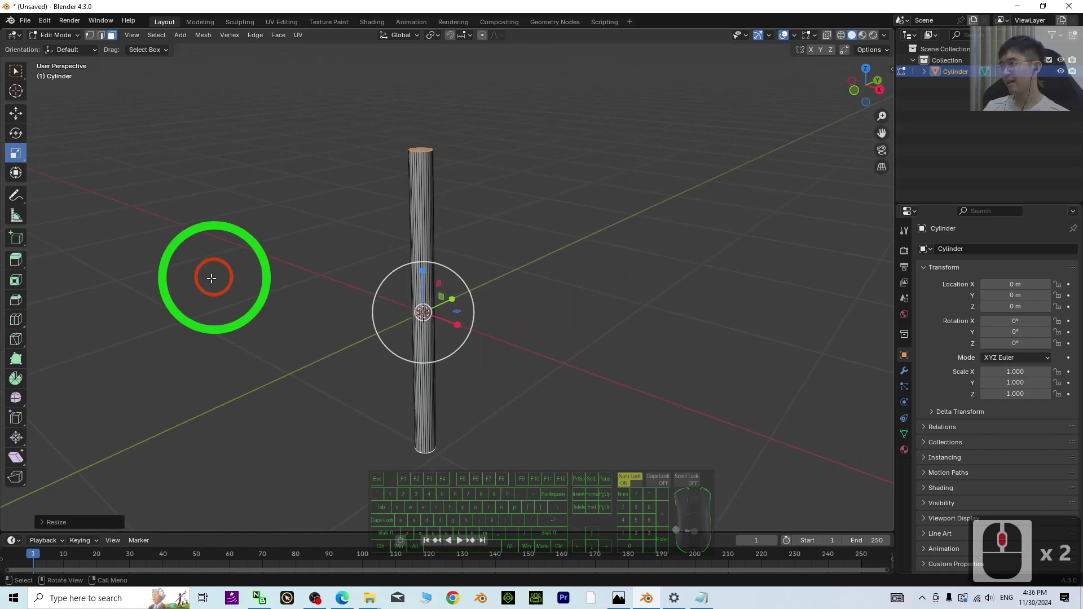
Step: Add 23 loop cuts along the rod's height, then return to Object Mode
{"action": "left_click", "coordinate": [16, 320]}
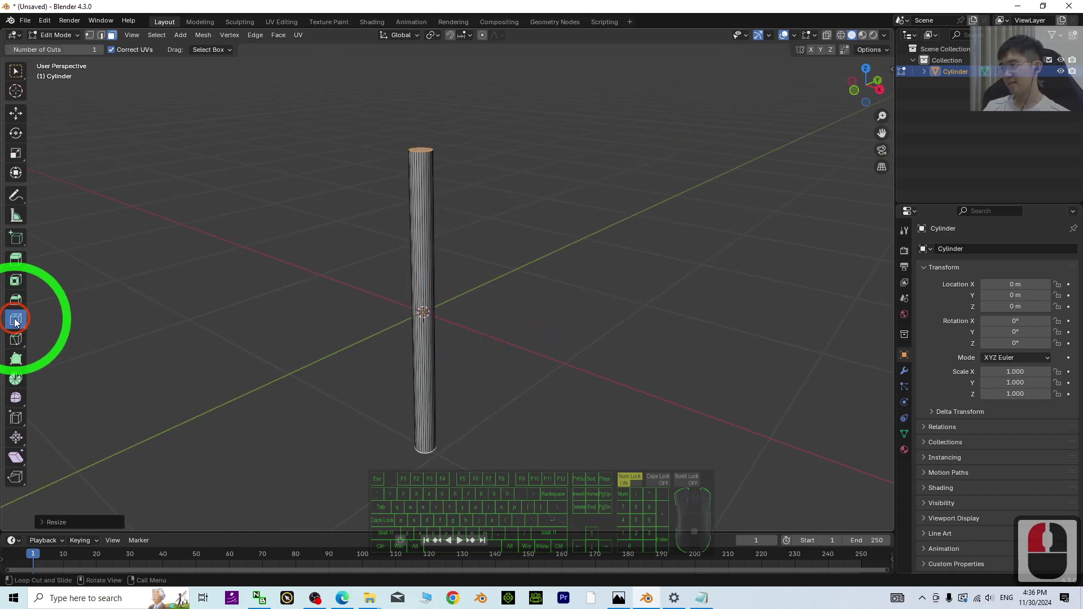
{"action": "left_click", "coordinate": [422, 305]}
{"action": "left_click", "coordinate": [47, 515]}
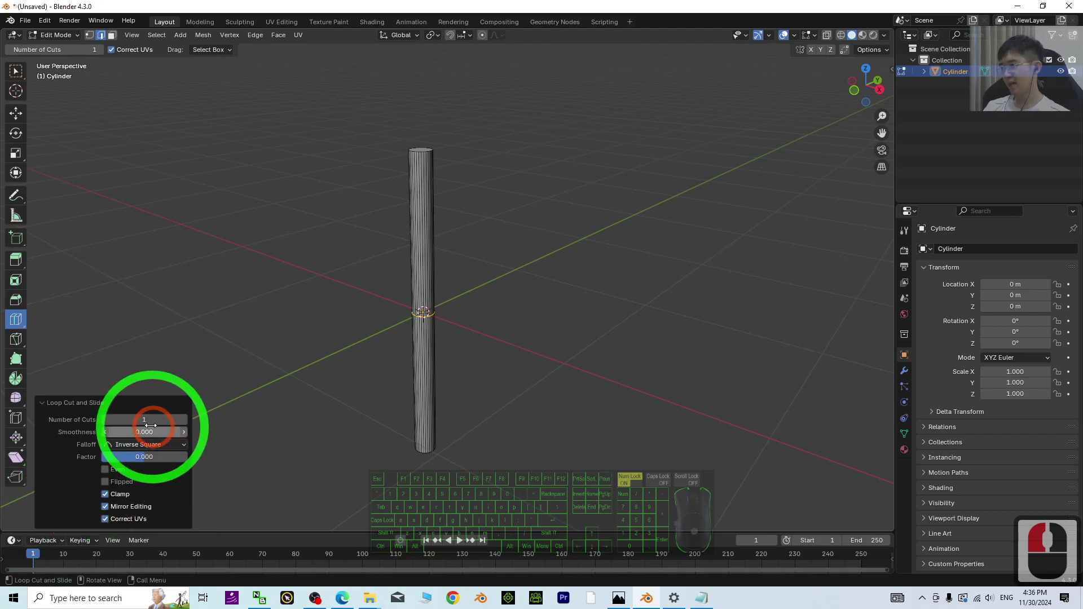
{"action": "left_click_drag", "start_coordinate": [148, 418], "coordinate": [173, 424]}
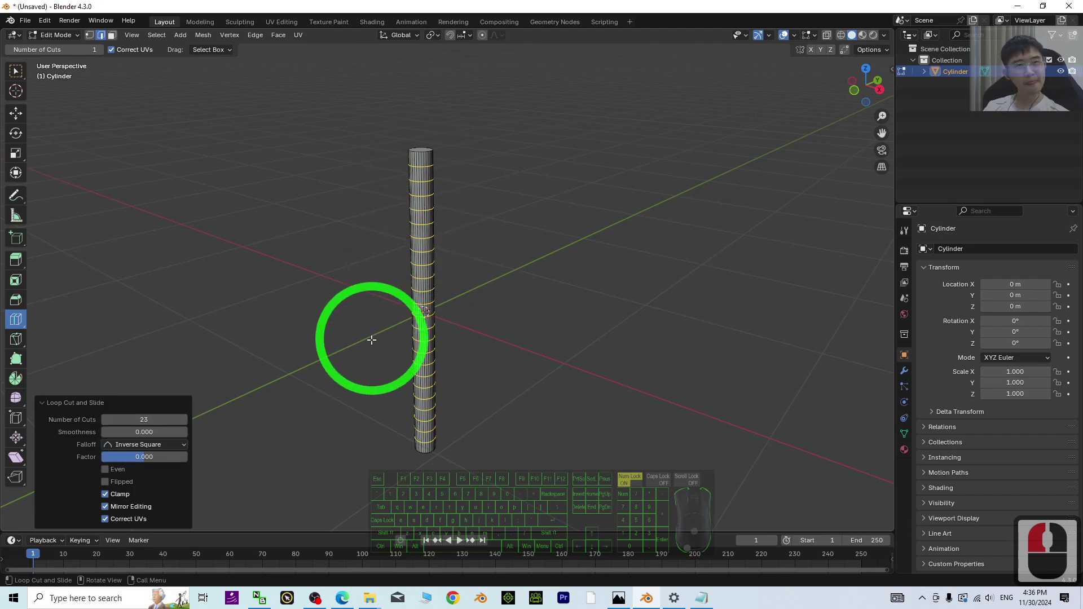
{"action": "left_click", "coordinate": [66, 36]}
{"action": "left_click", "coordinate": [43, 49]}
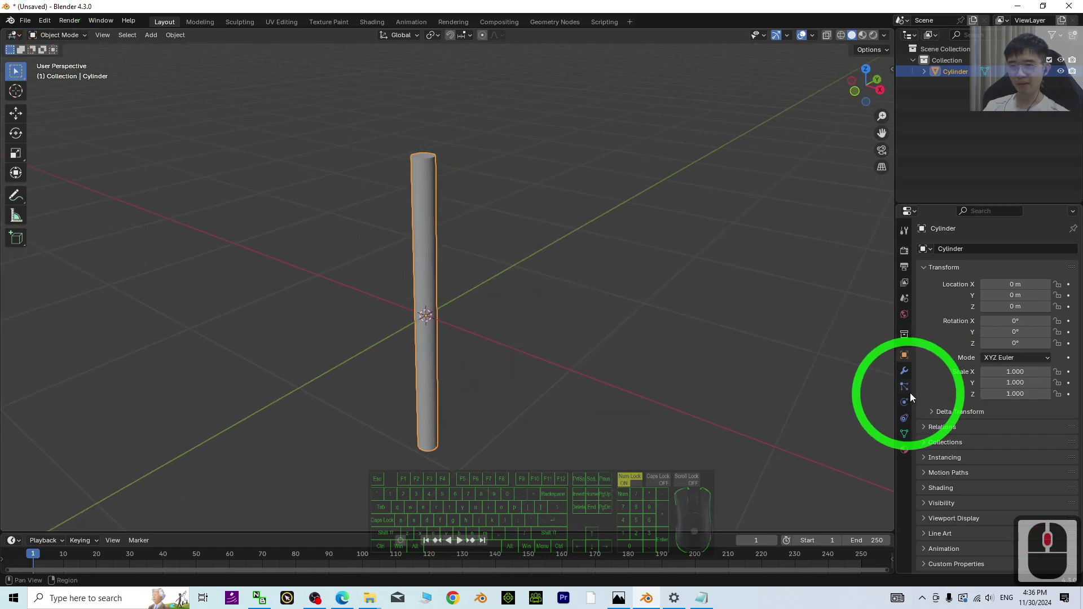
Step: Add a Curve modifier to the cylinder from the Modifier Properties
{"action": "left_click", "coordinate": [904, 372]}
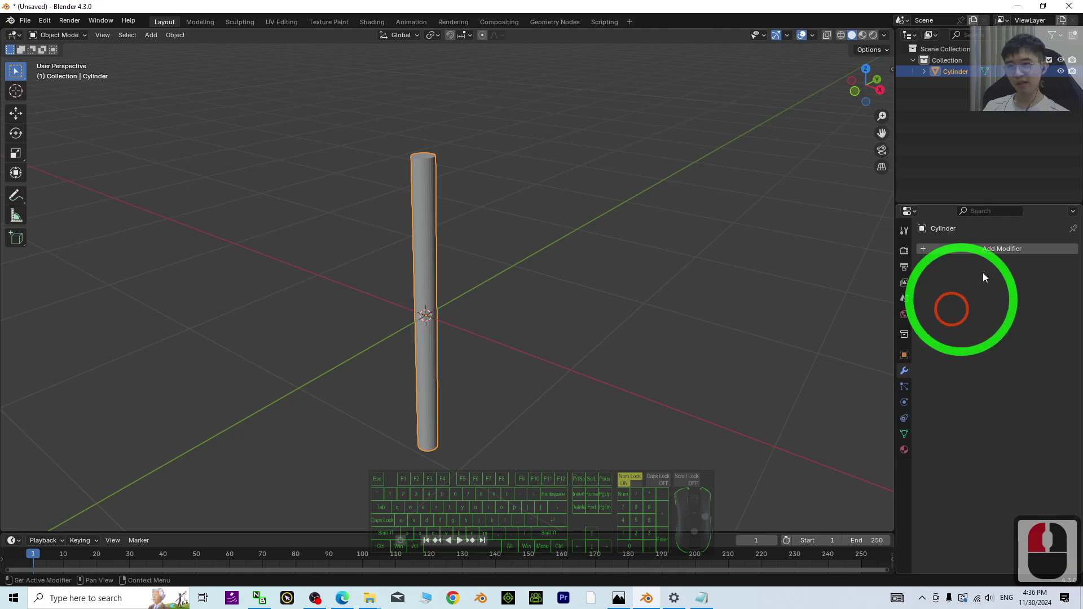
{"action": "left_click", "coordinate": [977, 252]}
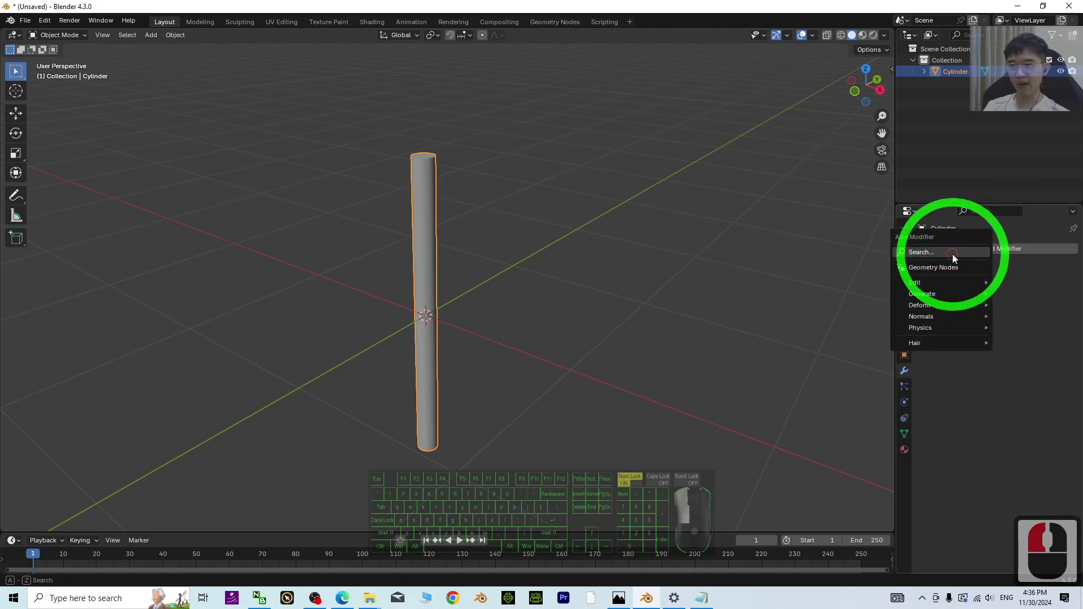
{"action": "left_click", "coordinate": [880, 256]}
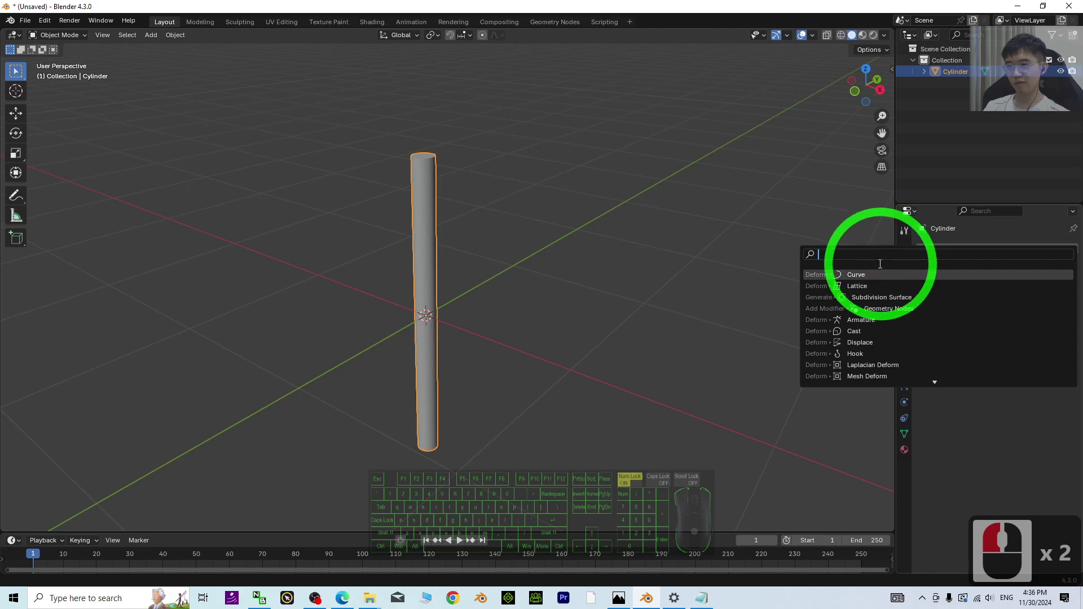
{"action": "left_click", "coordinate": [869, 274]}
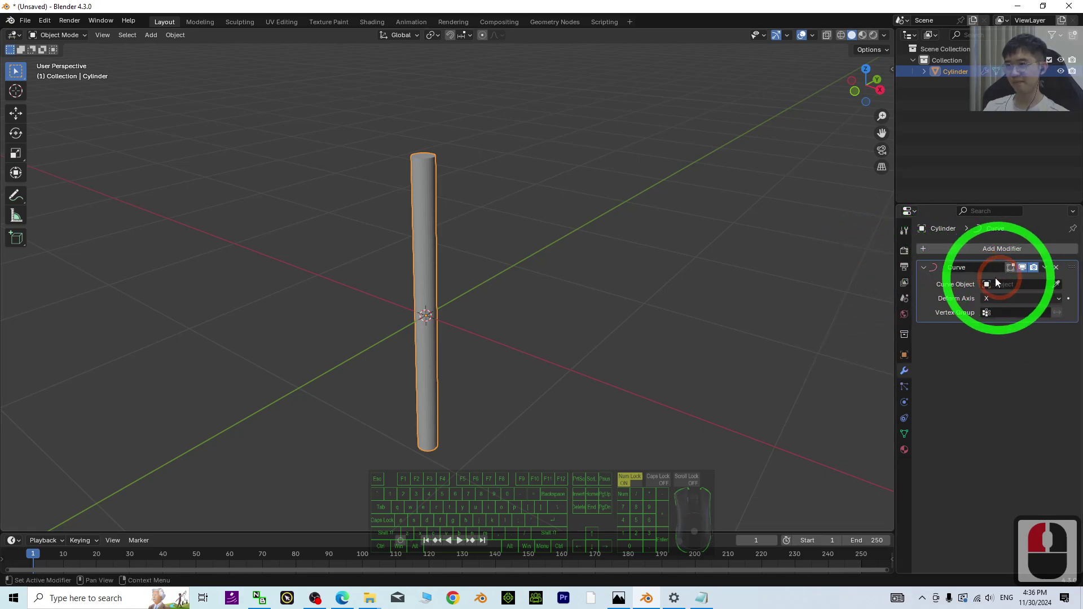
Step: Add a 32-vertex, 1 m circle mesh around the pole
{"action": "left_click", "coordinate": [151, 35]}
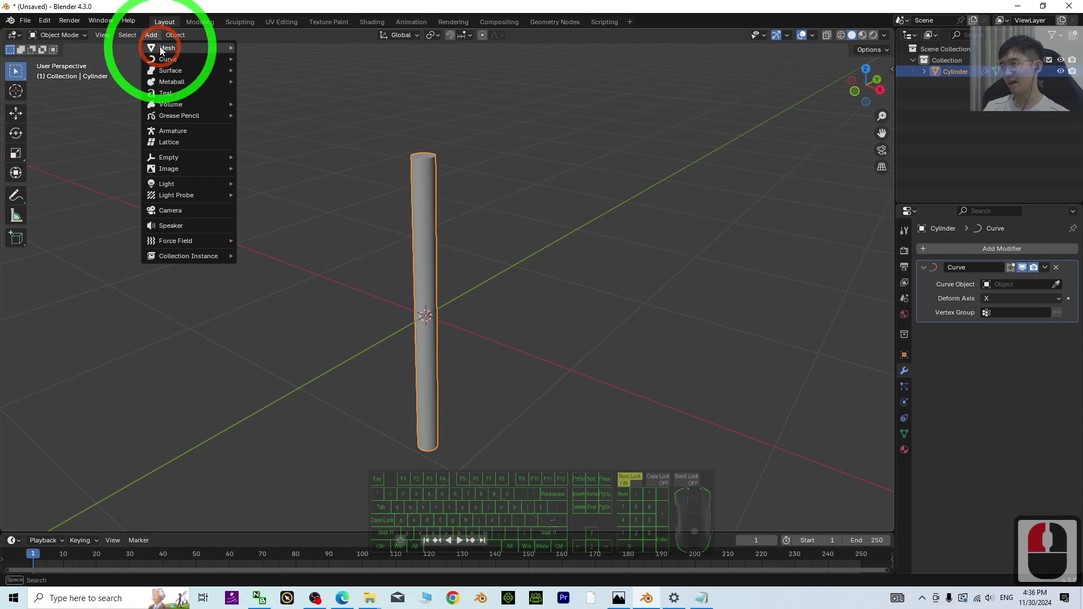
{"action": "left_click", "coordinate": [165, 61]}
{"action": "left_click", "coordinate": [165, 63]}
{"action": "mouse_move", "coordinate": [169, 49]}
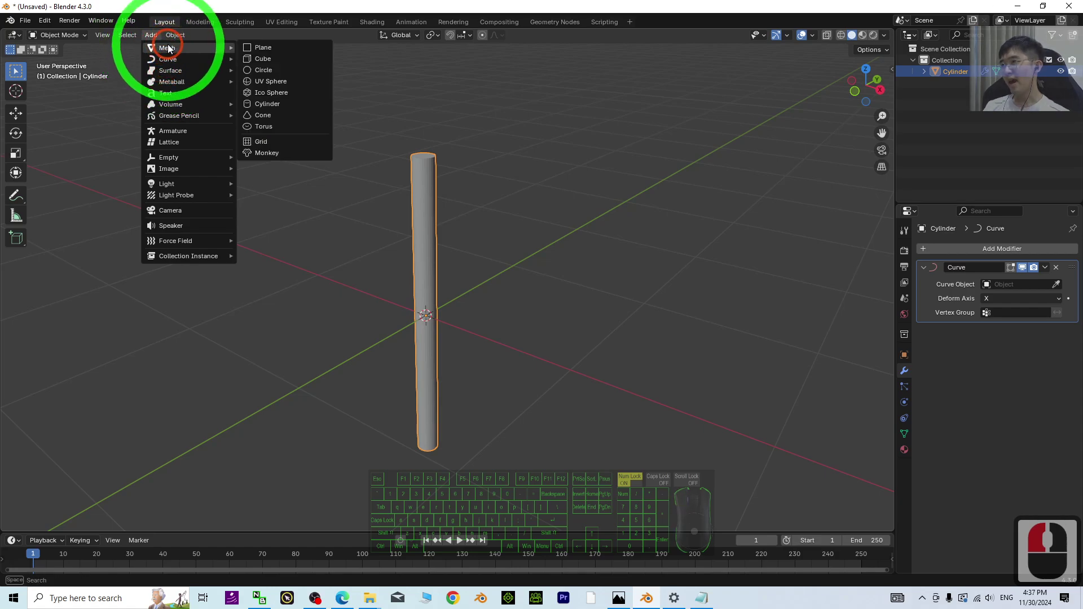
{"action": "left_click", "coordinate": [259, 70]}
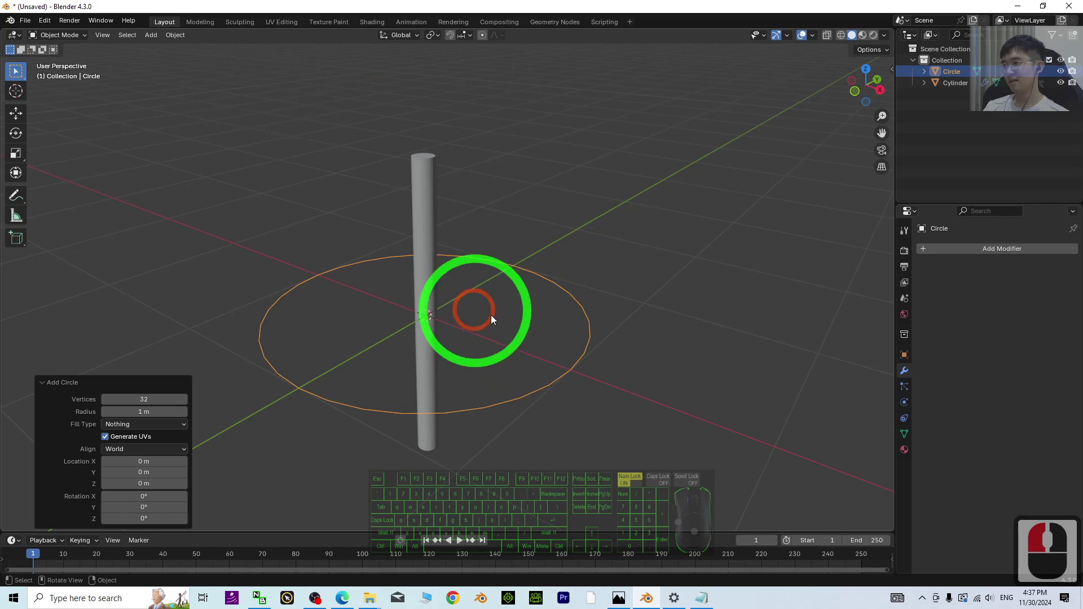
Step: Convert the circle into a curve object, then select the cylinder
{"action": "right_click", "coordinate": [564, 291]}
{"action": "mouse_move", "coordinate": [563, 291]}
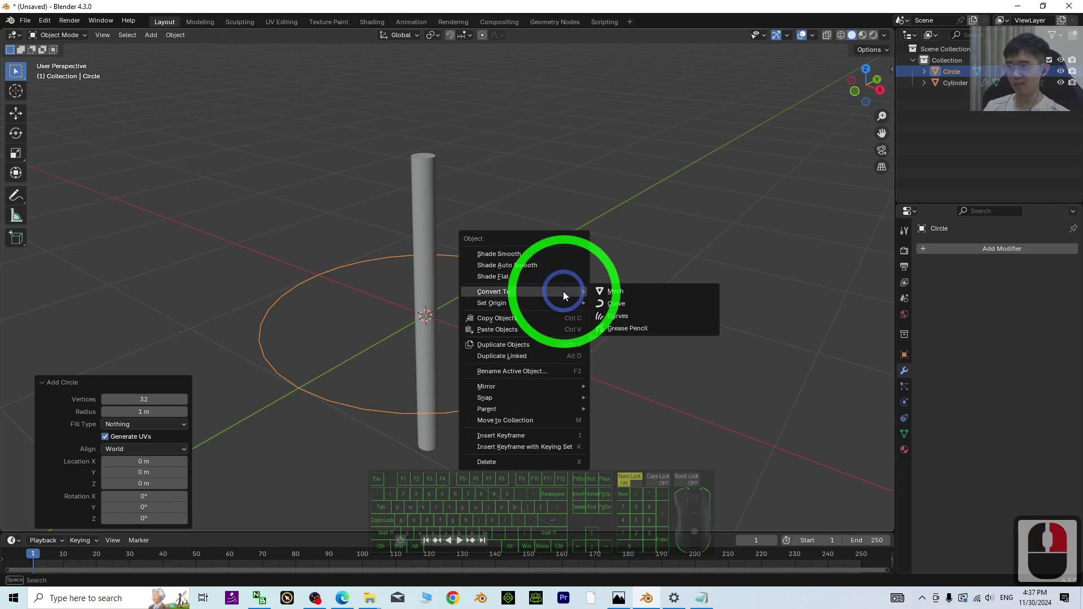
{"action": "left_click", "coordinate": [622, 304]}
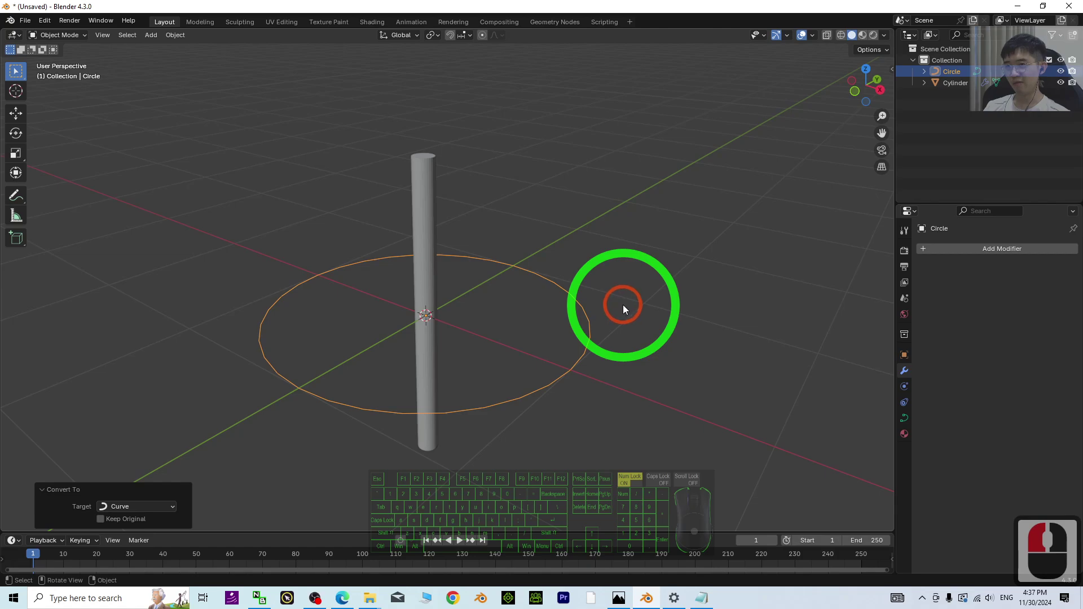
{"action": "left_click", "coordinate": [417, 190]}
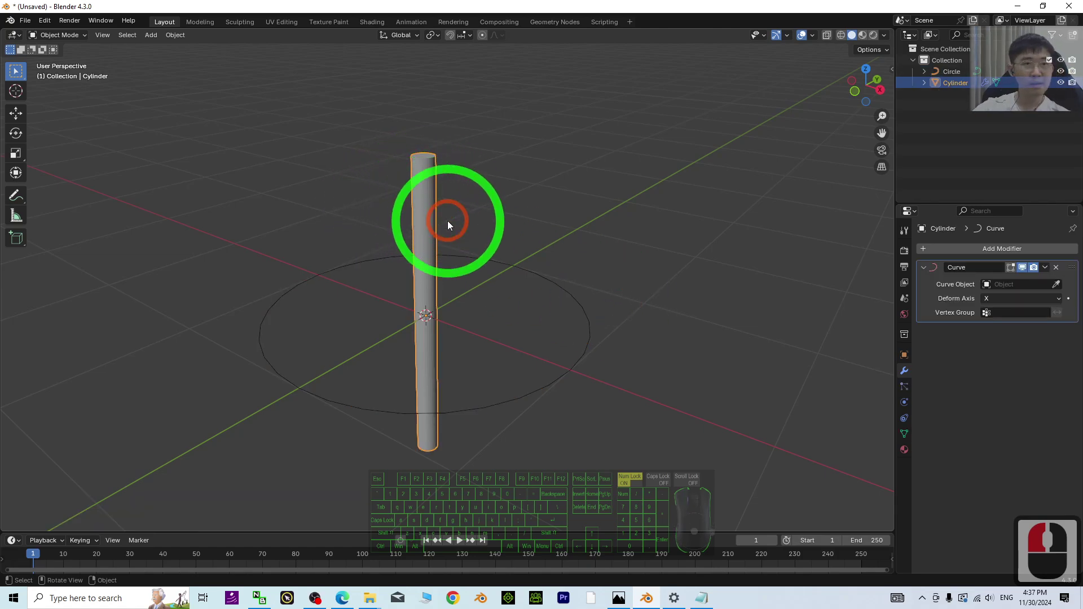
Step: Set the Curve modifier's object to Circle and deform axis to Z, bending the pole
{"action": "left_click", "coordinate": [1012, 285]}
{"action": "left_click", "coordinate": [918, 261]}
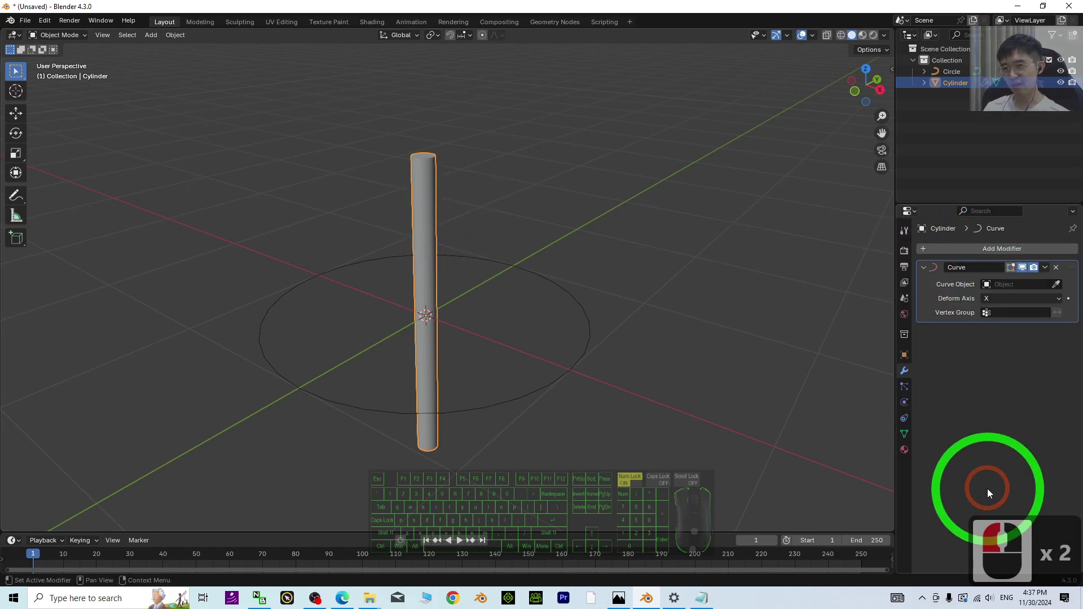
{"action": "left_click", "coordinate": [993, 290]}
{"action": "left_click", "coordinate": [1002, 282]}
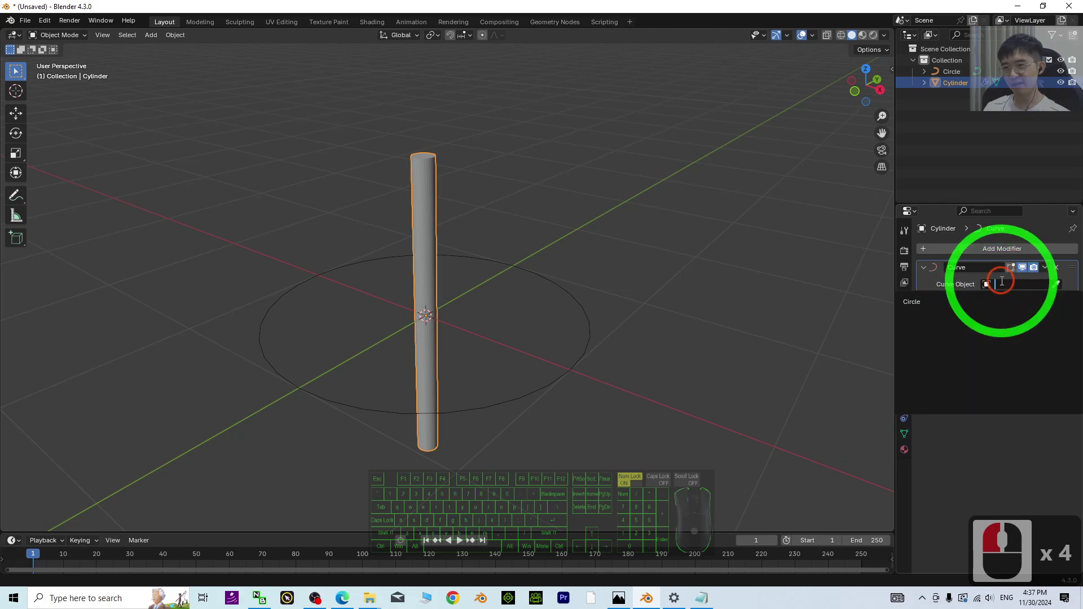
{"action": "left_click", "coordinate": [912, 303]}
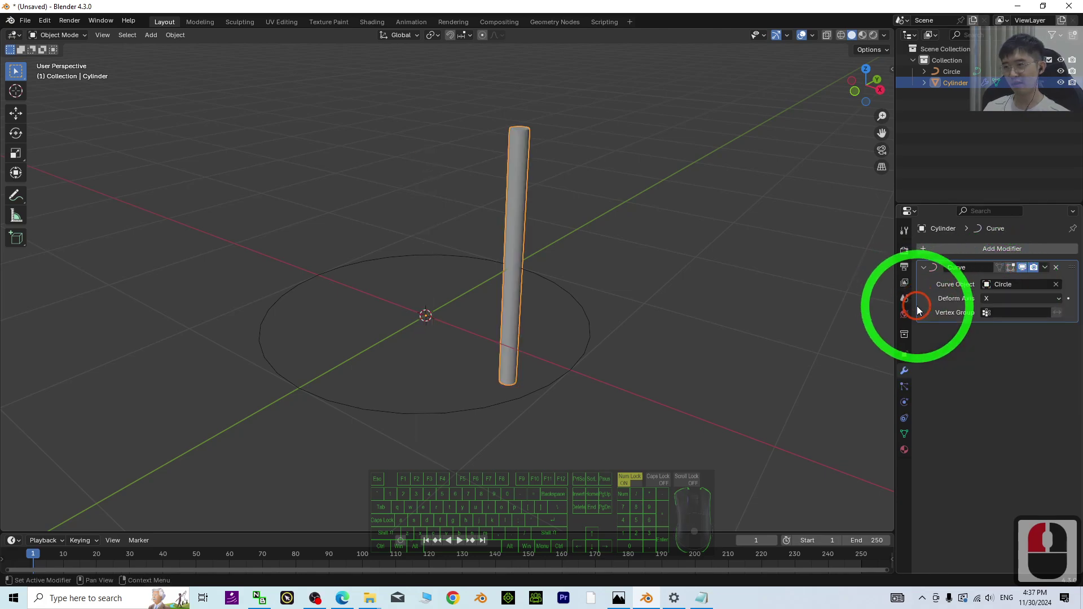
{"action": "left_click", "coordinate": [993, 299]}
{"action": "left_click", "coordinate": [992, 338]}
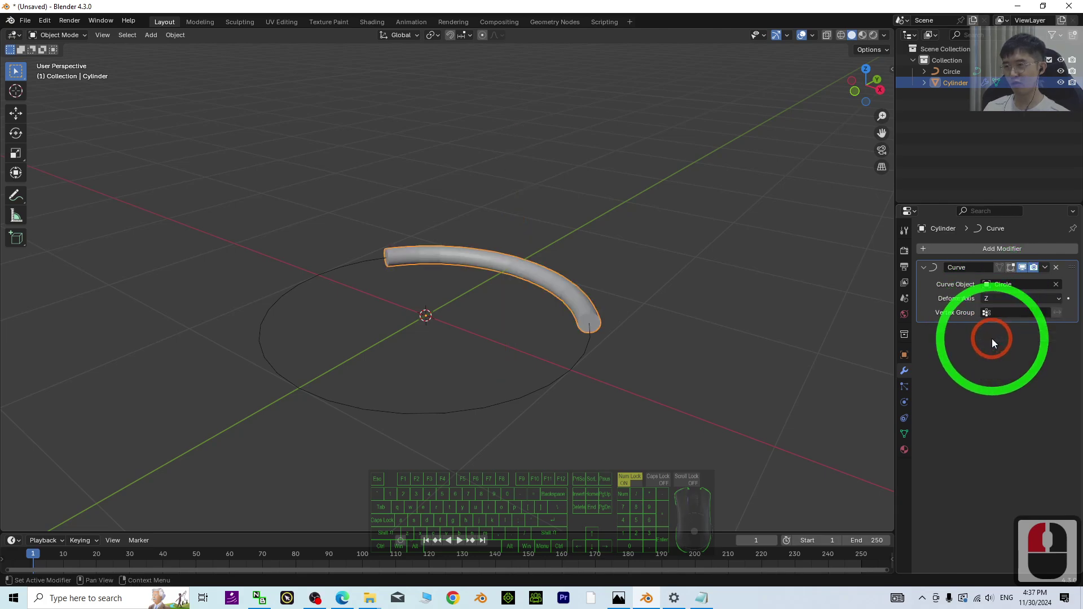
{"action": "middle_click_drag", "start_coordinate": [697, 351], "coordinate": [458, 342]}
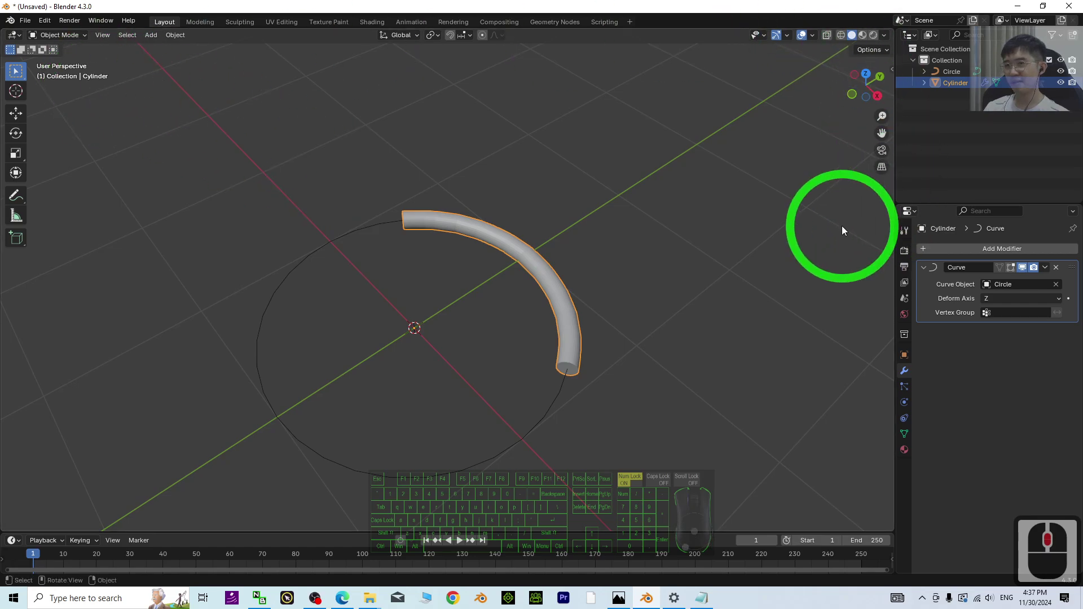
Step: Apply the Curve modifier, delete the Circle curve, and reselect the bent tube
{"action": "left_click", "coordinate": [1045, 268]}
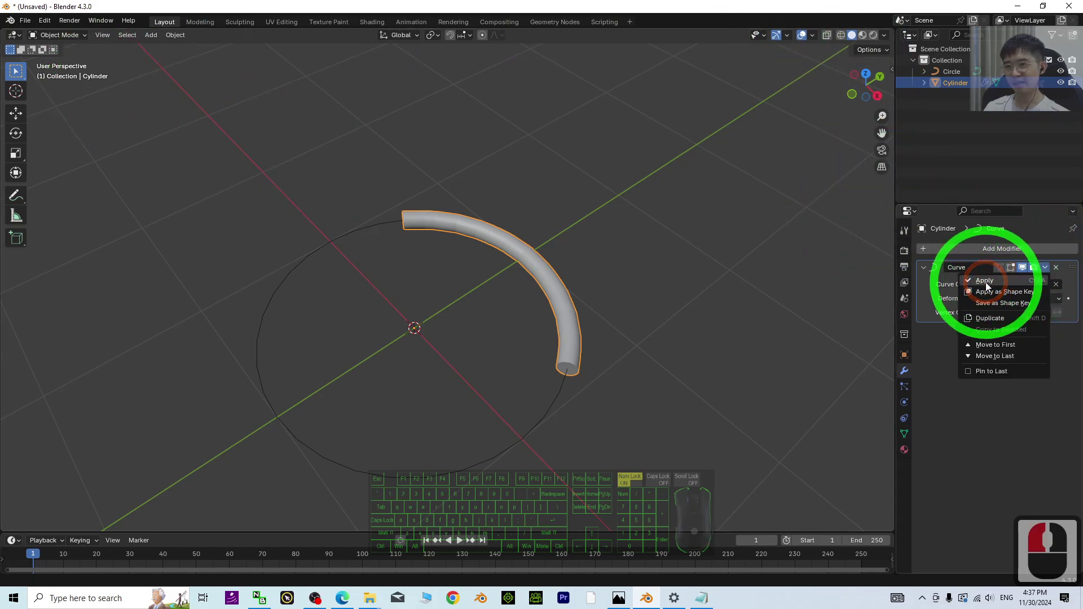
{"action": "left_click", "coordinate": [986, 282]}
{"action": "left_click", "coordinate": [947, 72]}
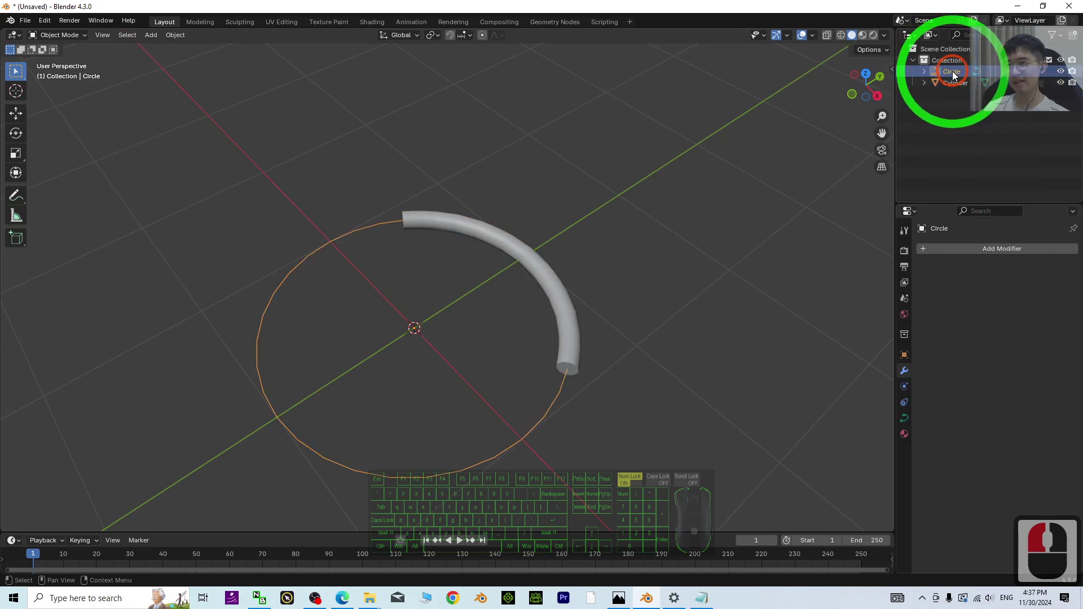
{"action": "key", "text": "Delete"}
{"action": "left_click", "coordinate": [505, 246]}
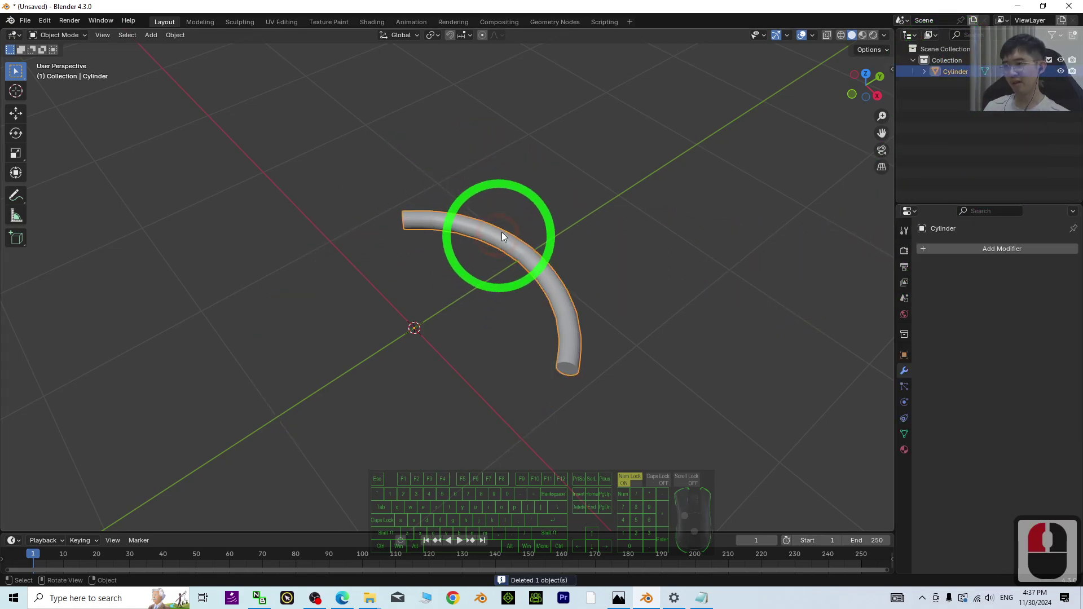
{"action": "middle_click_drag", "start_coordinate": [519, 264], "coordinate": [561, 386]}
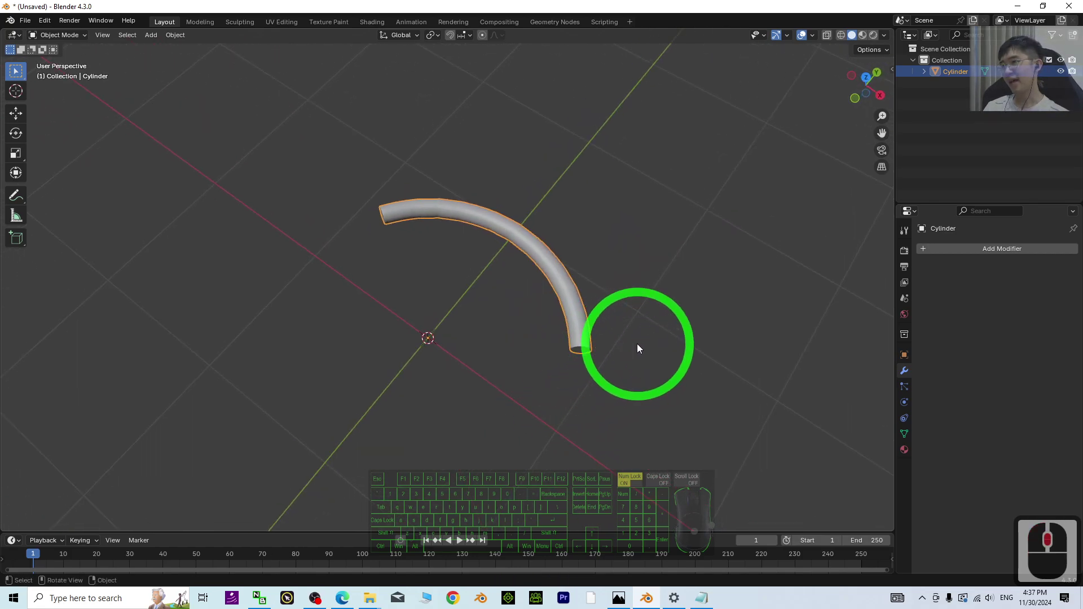
Step: Enter Edit Mode on the bent tube and zoom in toward its end
{"action": "middle_click_drag", "start_coordinate": [637, 343], "coordinate": [55, 38]}
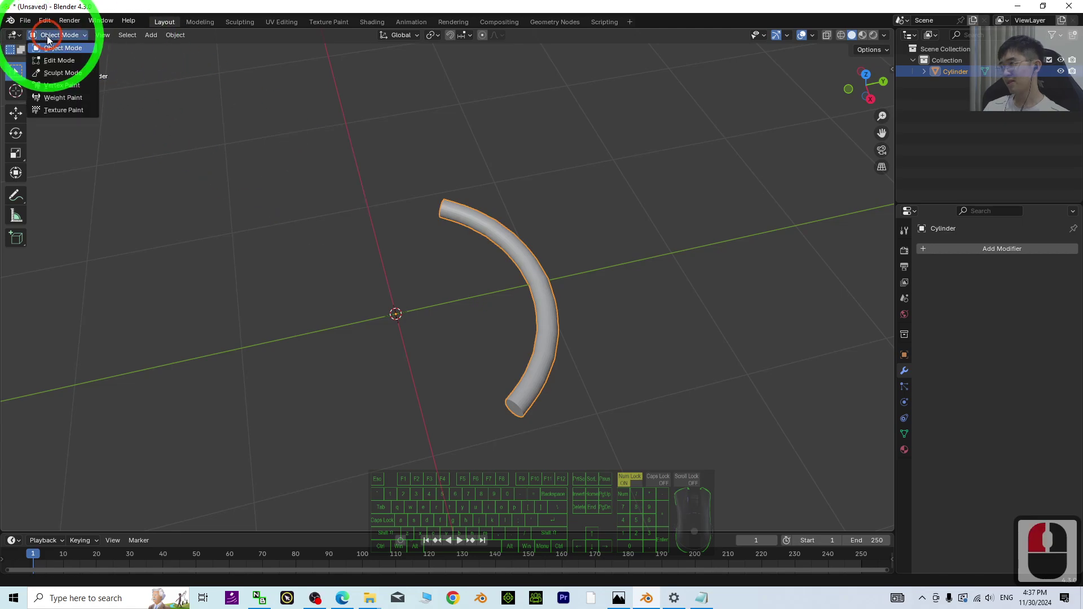
{"action": "left_click", "coordinate": [58, 61]}
{"action": "left_click", "coordinate": [600, 317]}
{"action": "scroll", "coordinate": [592, 322], "scroll_direction": "up", "scroll_amount": 3}
{"action": "middle_click_drag", "start_coordinate": [310, 332], "coordinate": [273, 307]}
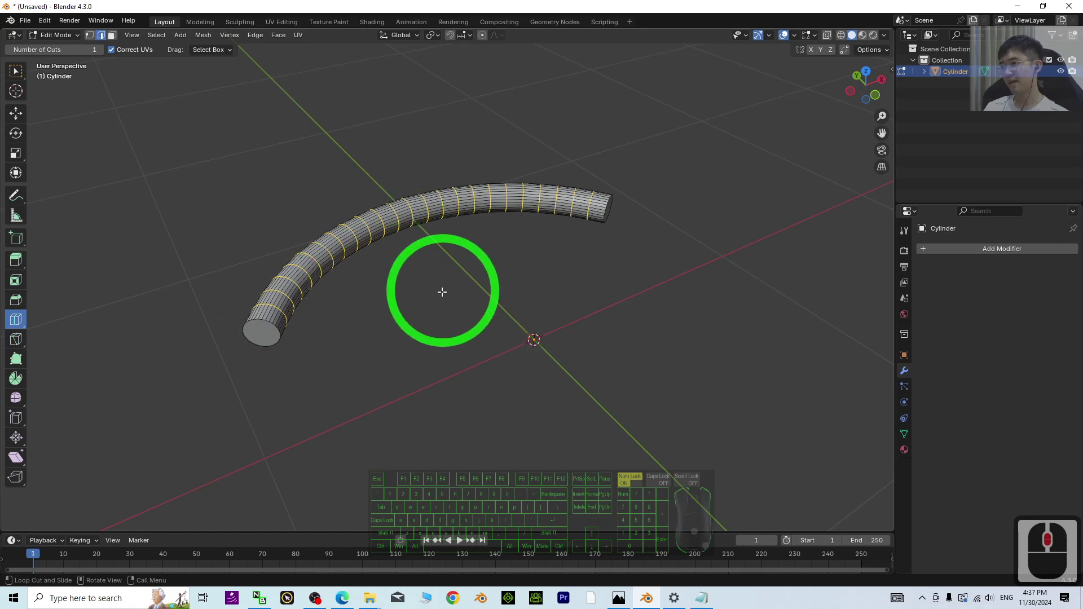
{"action": "middle_click_drag", "start_coordinate": [559, 309], "coordinate": [945, 22], "text": "shift"}
{"action": "scroll", "coordinate": [447, 302], "scroll_direction": "up", "scroll_amount": 3}
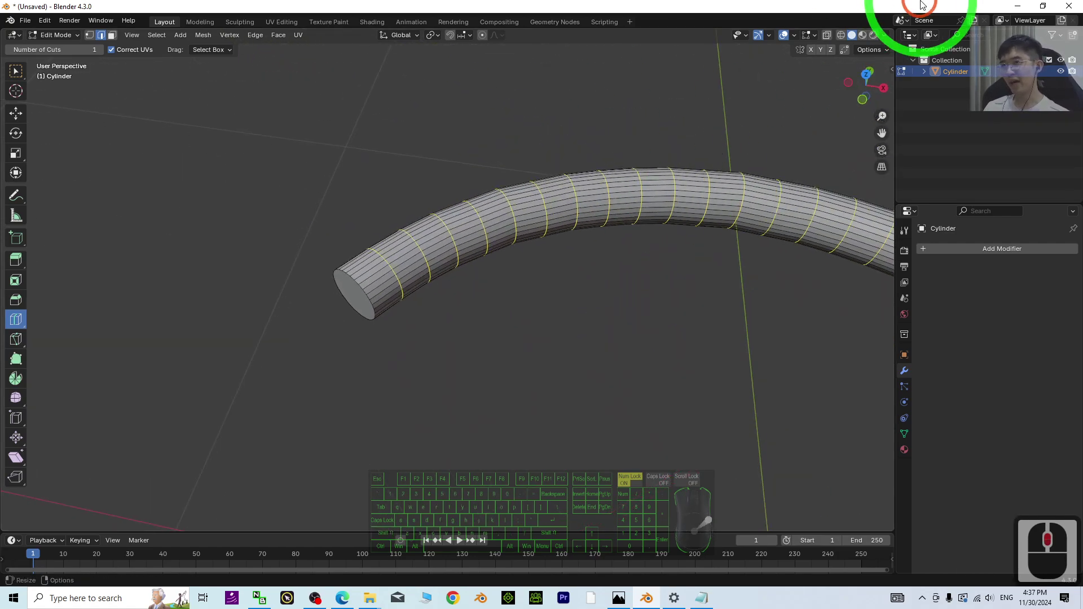
Step: Switch to wireframe shading, cut new edge loops into the tube, and deselect them
{"action": "left_click", "coordinate": [841, 37]}
{"action": "middle_click_drag", "start_coordinate": [626, 290], "coordinate": [462, 268]}
{"action": "left_click", "coordinate": [377, 256]}
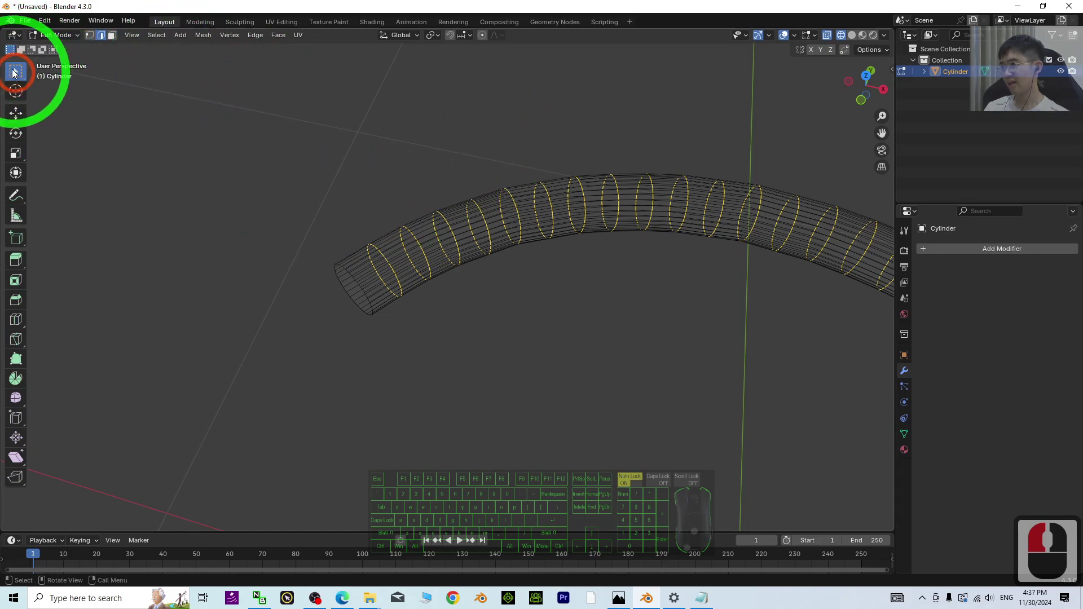
{"action": "double_click", "coordinate": [495, 337]}
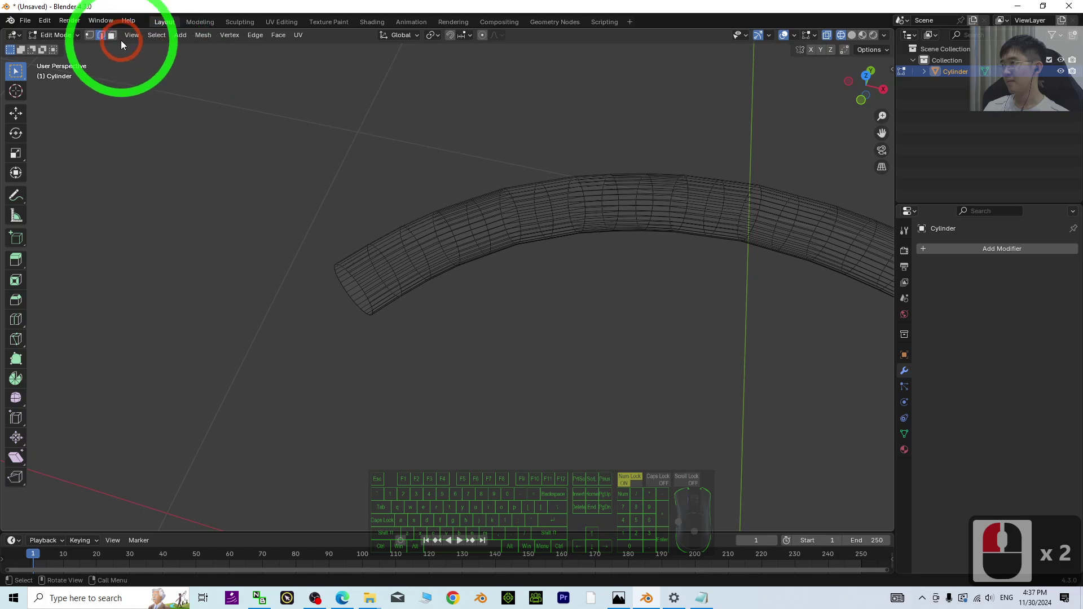
Step: In vertex mode, box-select the tube's end ring and scale it down to about 0.18
{"action": "left_click", "coordinate": [89, 36]}
{"action": "mouse_move", "coordinate": [640, 415]}
{"action": "middle_mouse_down"}
{"action": "mouse_move", "coordinate": [664, 427]}
{"action": "mouse_move", "coordinate": [633, 426]}
{"action": "middle_mouse_up"}
{"action": "left_click_drag", "start_coordinate": [333, 205], "coordinate": [373, 300]}
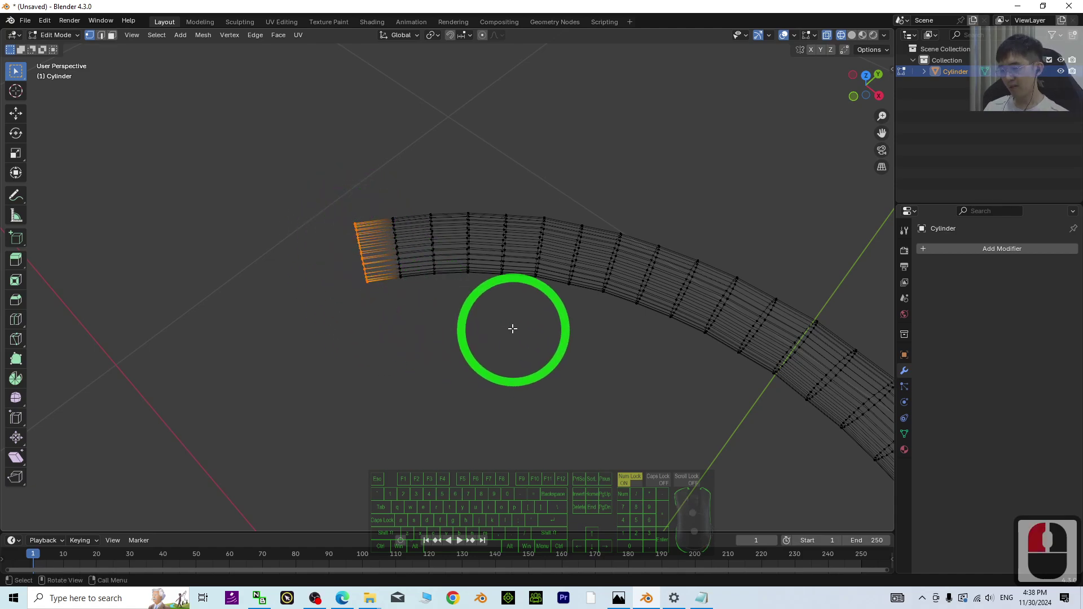
{"action": "key", "text": "s"}
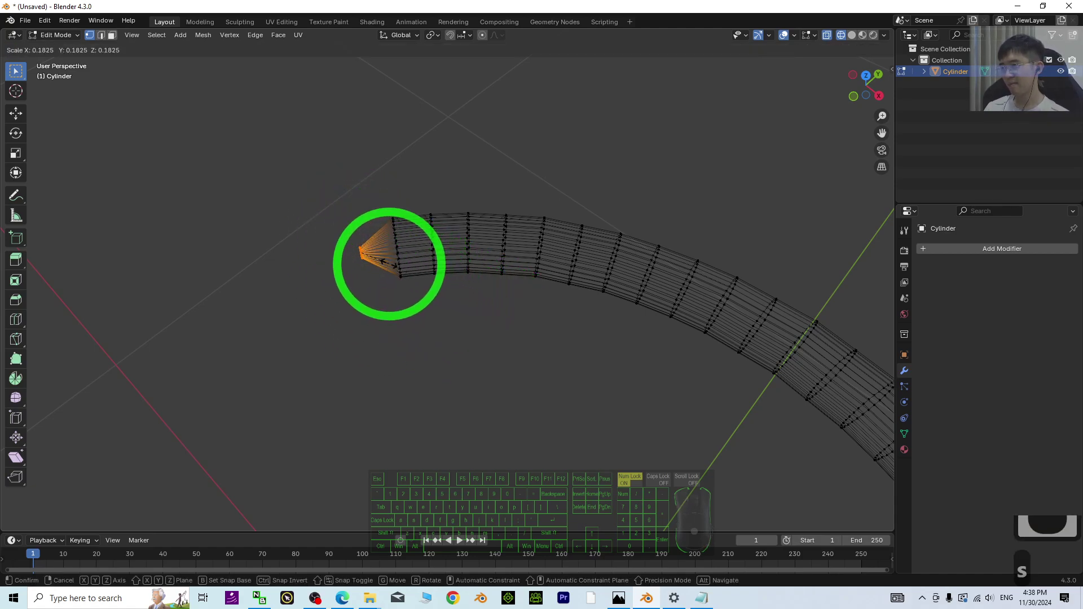
{"action": "left_click", "coordinate": [389, 263]}
Step: Merge the end ring's vertices at center into a single pointed tip
{"action": "middle_click_drag", "start_coordinate": [431, 362], "coordinate": [457, 347]}
{"action": "scroll", "coordinate": [309, 317], "scroll_direction": "up", "scroll_amount": 4}
{"action": "right_click", "coordinate": [243, 290]}
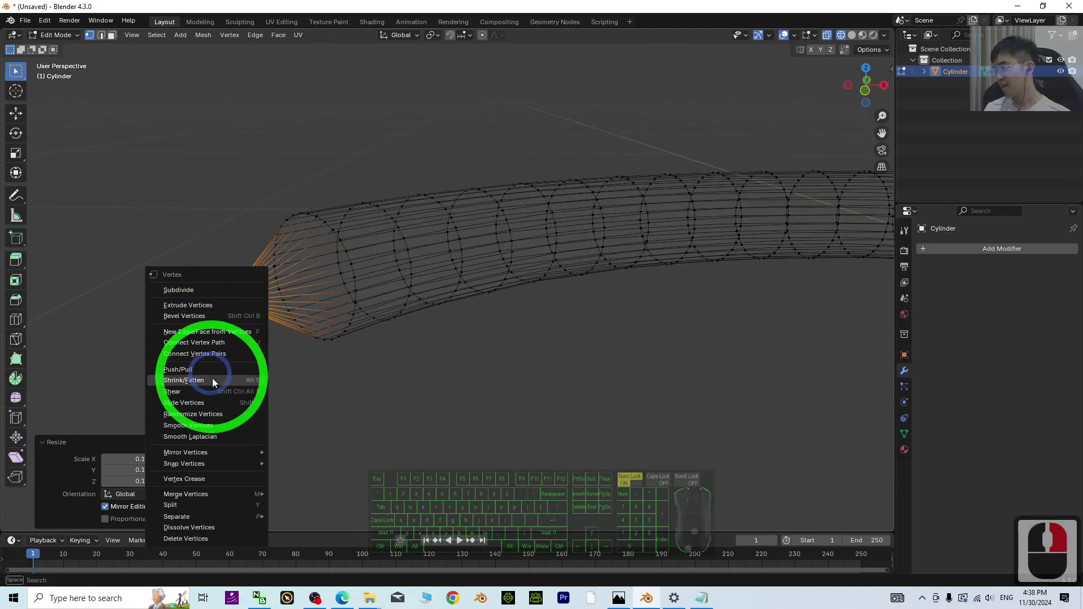
{"action": "mouse_move", "coordinate": [191, 452]}
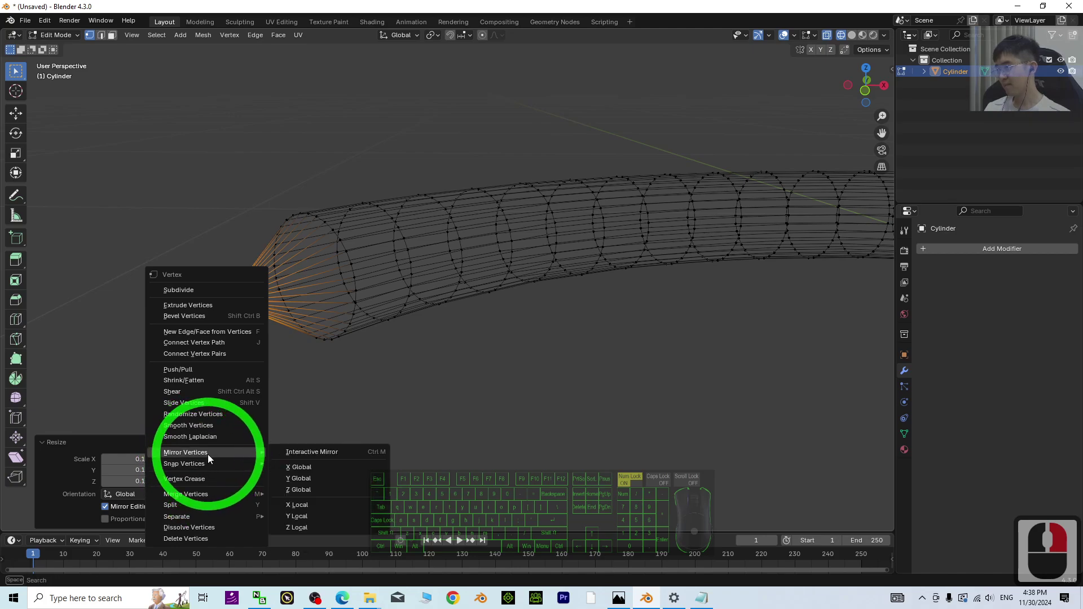
{"action": "mouse_move", "coordinate": [197, 494]}
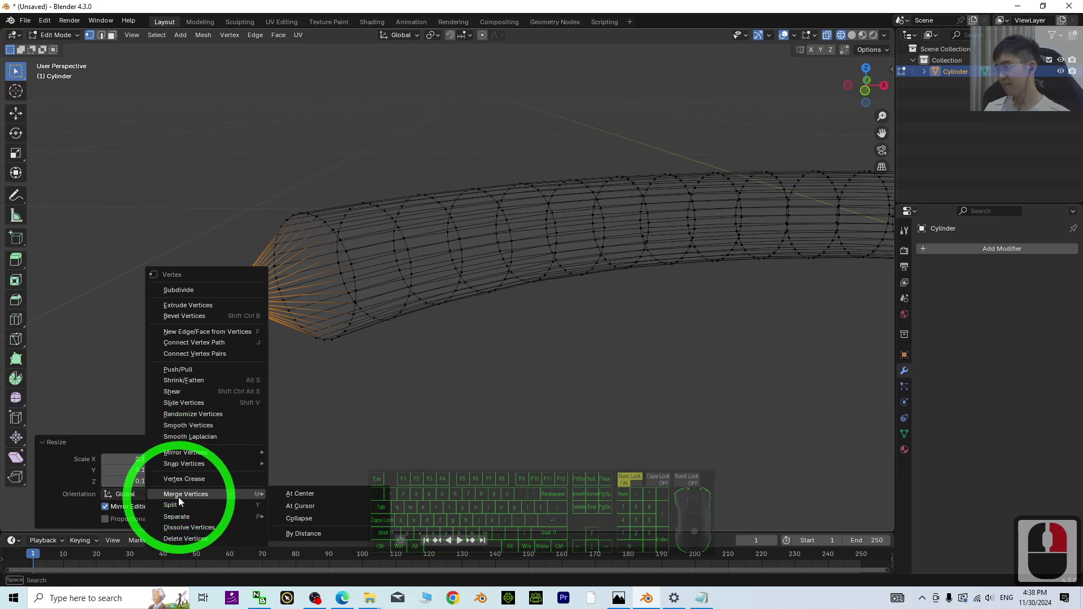
{"action": "left_click", "coordinate": [303, 494]}
Step: Shrink the loops nearest the tip to about 0.653 and then 0.388 scale
{"action": "scroll", "coordinate": [641, 346], "scroll_direction": "down", "scroll_amount": 2}
{"action": "middle_click_drag", "start_coordinate": [667, 363], "coordinate": [612, 395]}
{"action": "left_click_drag", "start_coordinate": [406, 174], "coordinate": [435, 314]}
{"action": "key", "text": "s"}
{"action": "left_click", "coordinate": [516, 338]}
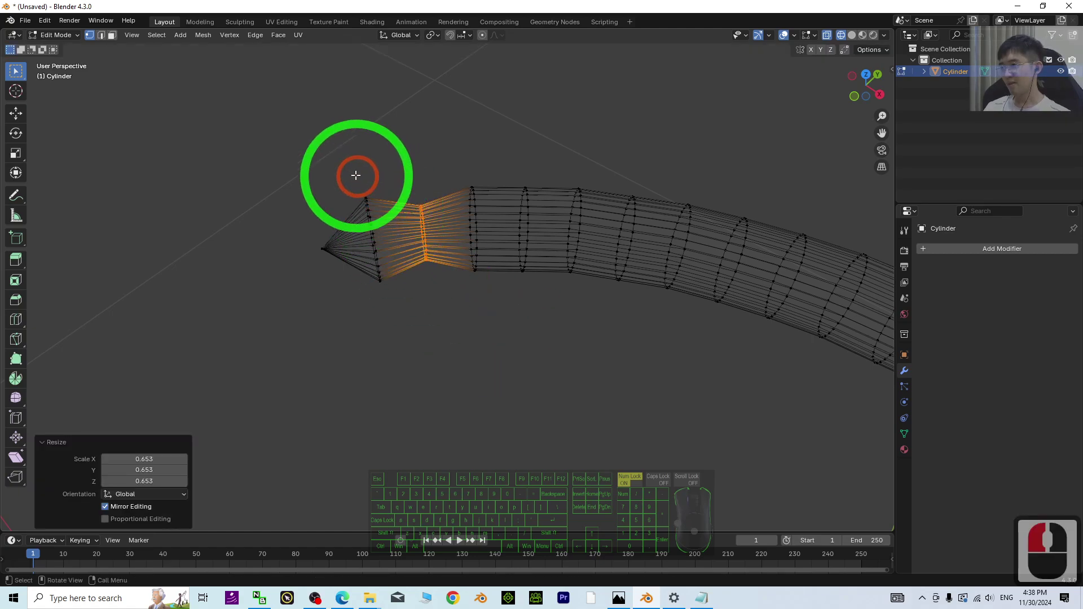
{"action": "left_click_drag", "start_coordinate": [355, 175], "coordinate": [400, 311]}
{"action": "key", "text": "s"}
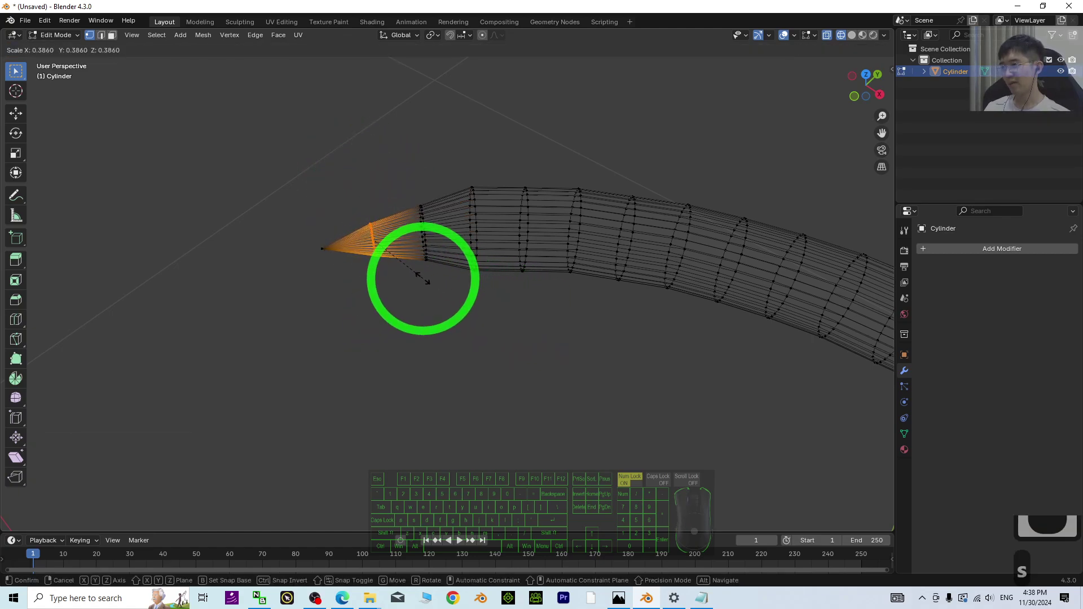
{"action": "left_click", "coordinate": [423, 282]}
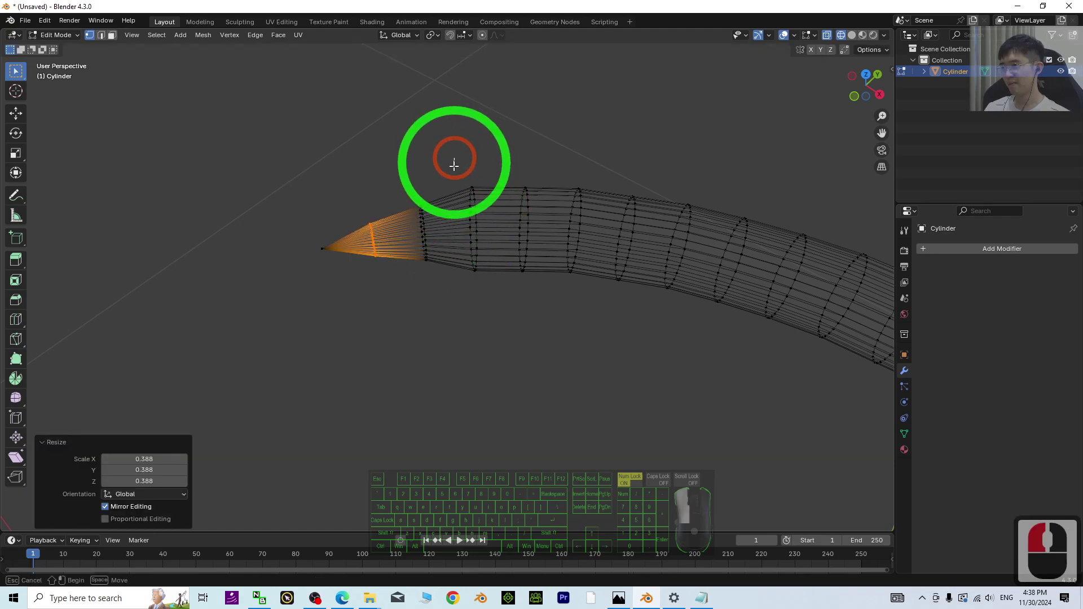
Step: Scale the next loops behind the tip to 0.813 and 0.876 for a gradual taper
{"action": "left_click_drag", "start_coordinate": [452, 164], "coordinate": [503, 307]}
{"action": "key", "text": "s"}
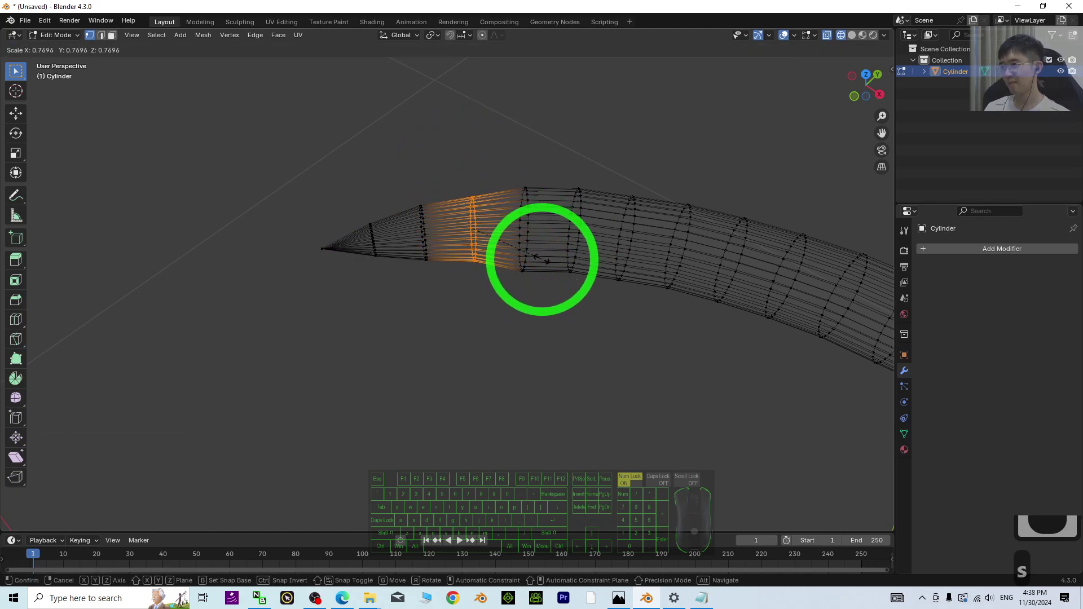
{"action": "left_click", "coordinate": [547, 258]}
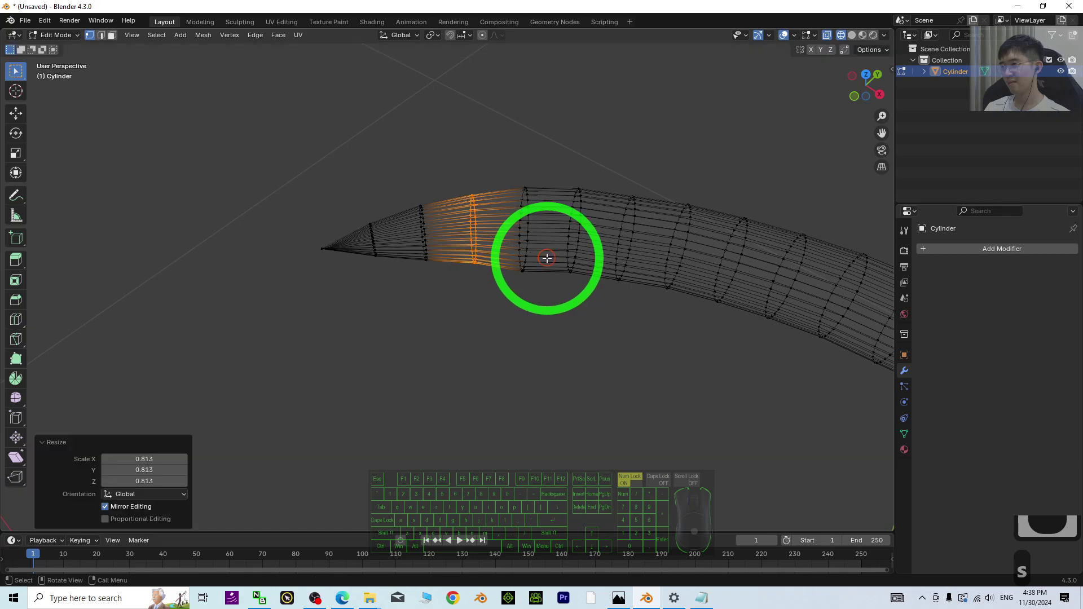
{"action": "middle_click_drag", "start_coordinate": [547, 255], "coordinate": [574, 306]}
{"action": "left_click_drag", "start_coordinate": [501, 294], "coordinate": [502, 295]}
{"action": "key", "text": "s"}
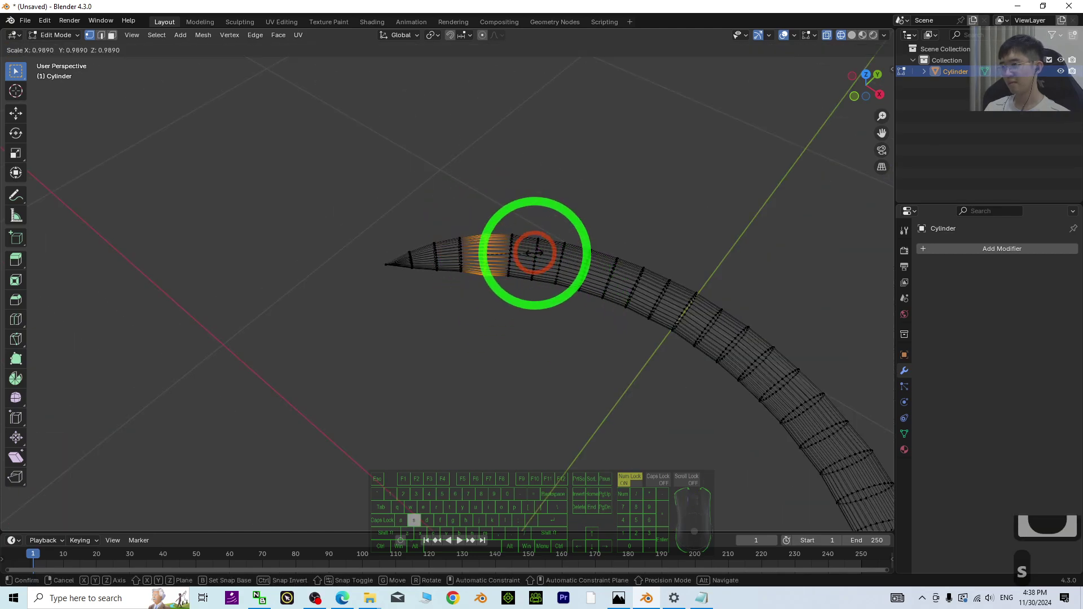
{"action": "left_click", "coordinate": [523, 256]}
{"action": "middle_click_drag", "start_coordinate": [523, 257], "coordinate": [556, 375]}
Step: Select all vertices of the tube and apply Shrink/Fatten with a 0 m offset
{"action": "scroll", "coordinate": [556, 379], "scroll_direction": "up", "scroll_amount": 3}
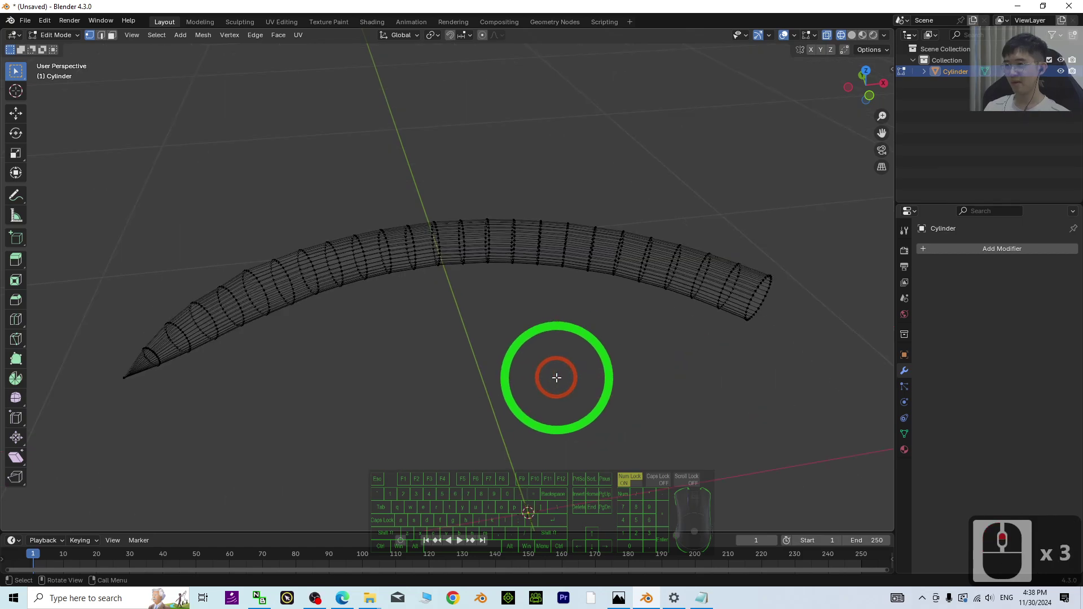
{"action": "scroll", "coordinate": [554, 374], "scroll_direction": "down", "scroll_amount": 2}
{"action": "key", "text": "a"}
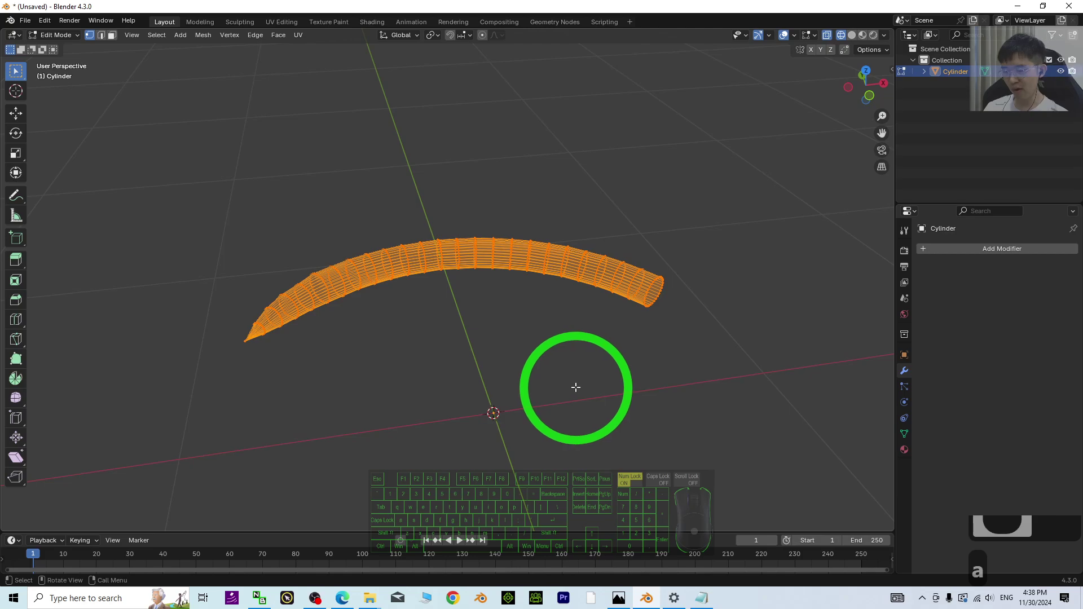
{"action": "key", "text": "alt+s"}
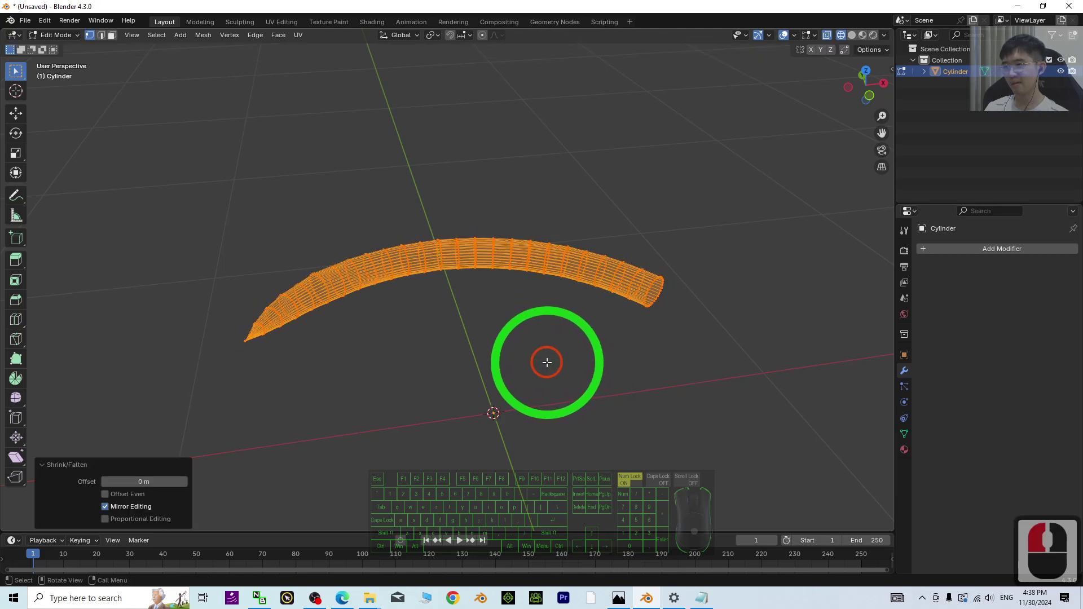
Step: In wireframe view, enlarge the ring at the tube's open end to about 1.404
{"action": "middle_click_drag", "start_coordinate": [547, 362], "coordinate": [892, 24]}
{"action": "left_click", "coordinate": [855, 36]}
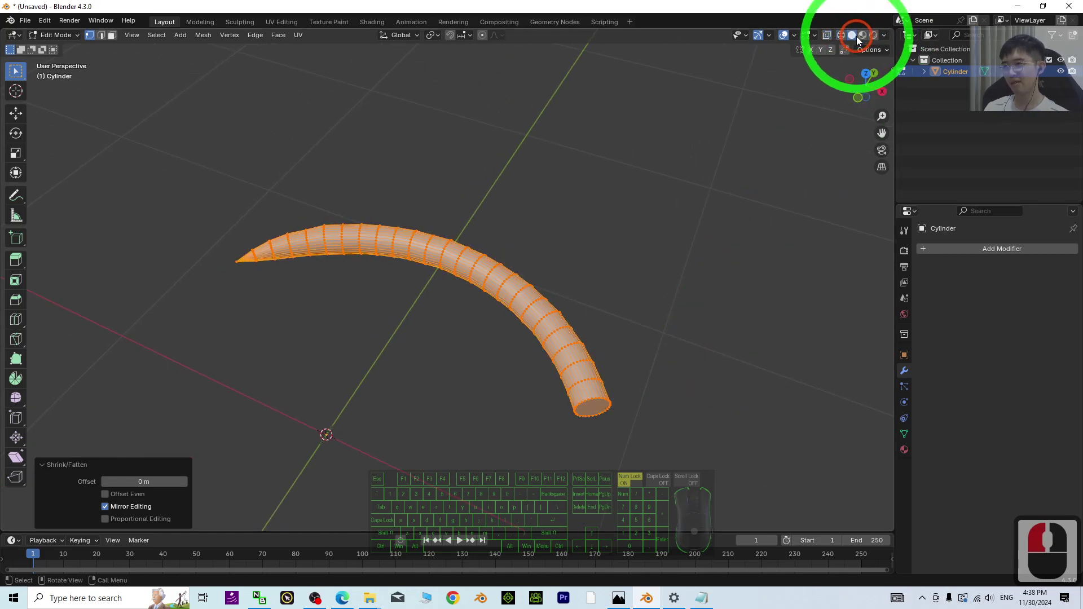
{"action": "mouse_move", "coordinate": [430, 363]}
{"action": "middle_mouse_down"}
{"action": "mouse_move", "coordinate": [464, 344]}
{"action": "mouse_move", "coordinate": [691, 333]}
{"action": "middle_mouse_up"}
{"action": "scroll", "coordinate": [691, 333], "scroll_direction": "up", "scroll_amount": 2}
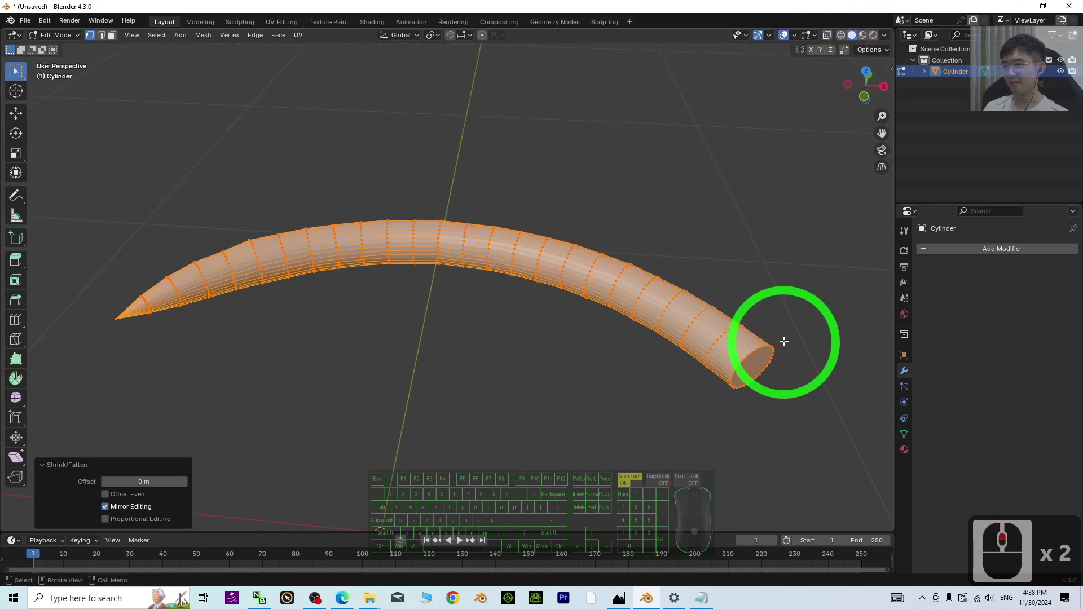
{"action": "middle_click_drag", "start_coordinate": [783, 338], "coordinate": [872, 5], "text": "shift"}
{"action": "left_click", "coordinate": [841, 35]}
{"action": "mouse_move", "coordinate": [733, 225]}
{"action": "middle_mouse_down"}
{"action": "mouse_move", "coordinate": [682, 273]}
{"action": "mouse_move", "coordinate": [742, 290]}
{"action": "middle_mouse_up"}
{"action": "left_click", "coordinate": [698, 298]}
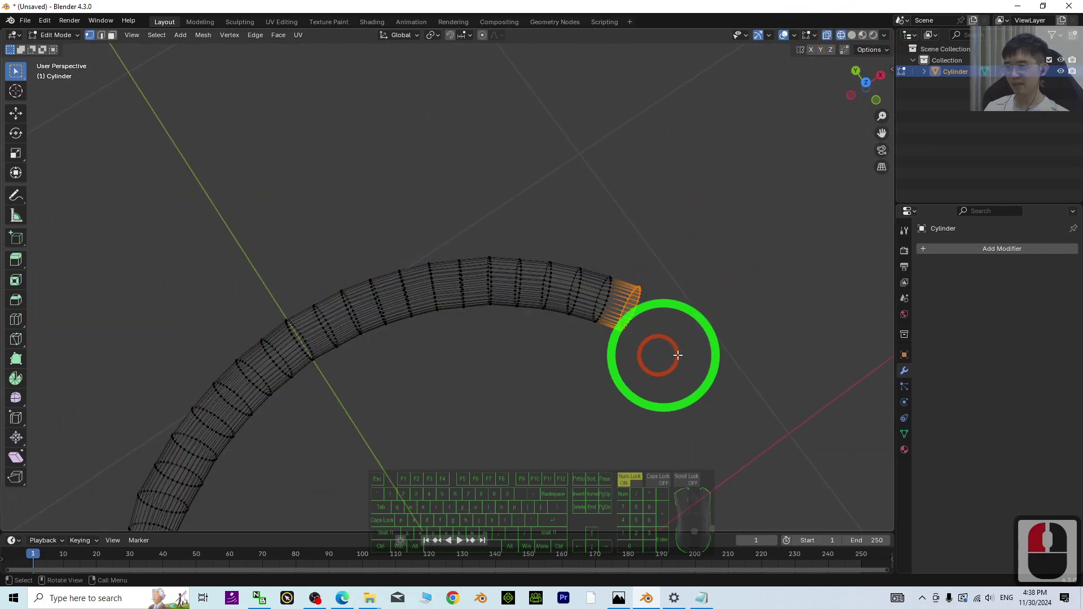
{"action": "key", "text": "s"}
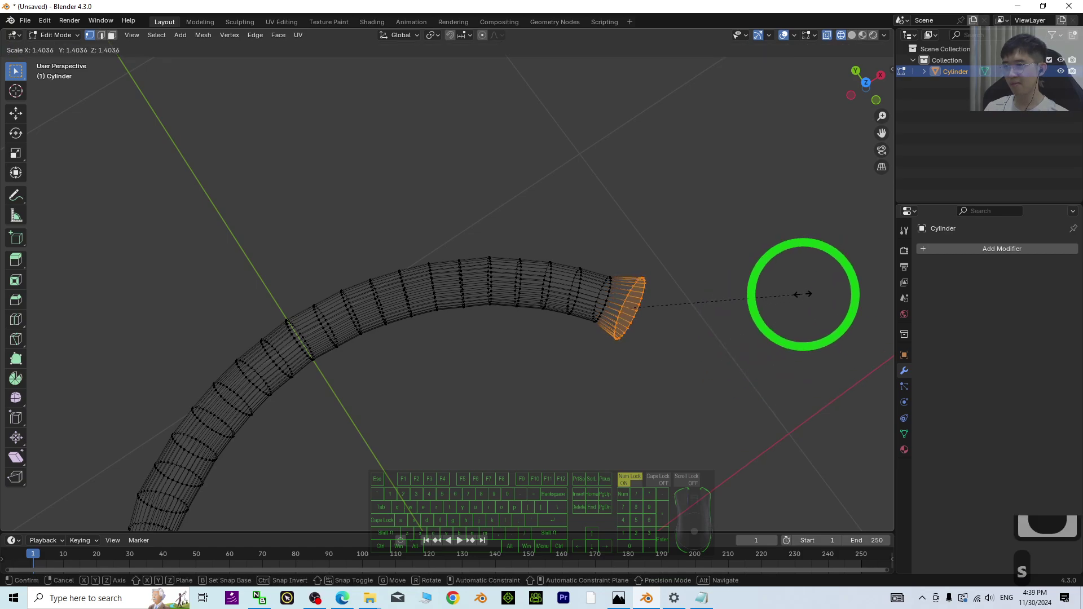
{"action": "left_click", "coordinate": [800, 294]}
Step: Widen the lower end rings to 1.132 and scale the next ring up to 0.983
{"action": "left_click_drag", "start_coordinate": [616, 338], "coordinate": [618, 341]}
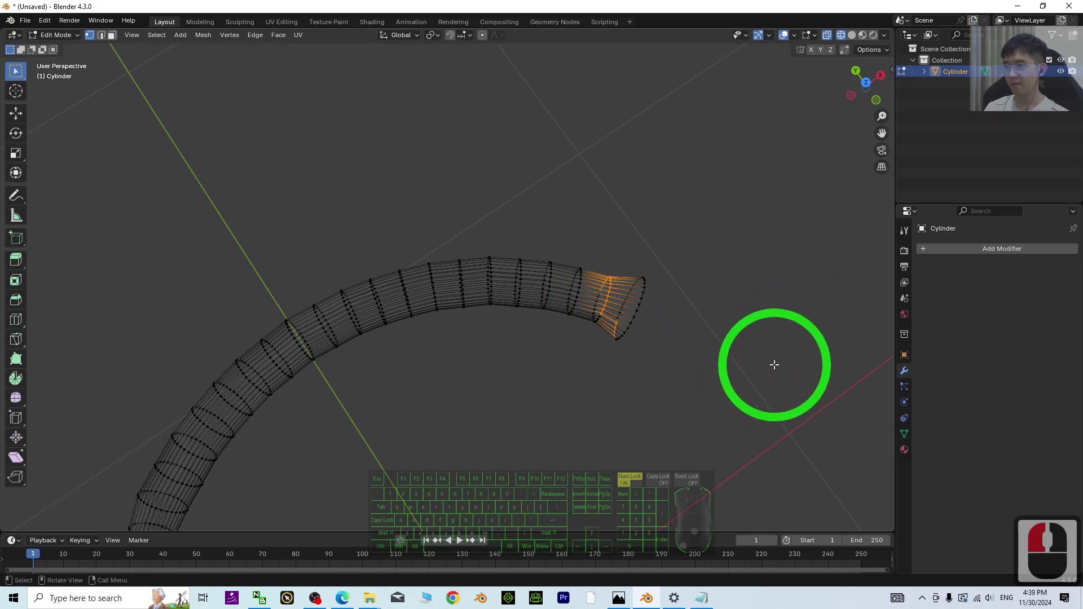
{"action": "middle_click_drag", "start_coordinate": [773, 365], "coordinate": [638, 356]}
{"action": "left_click", "coordinate": [470, 361]}
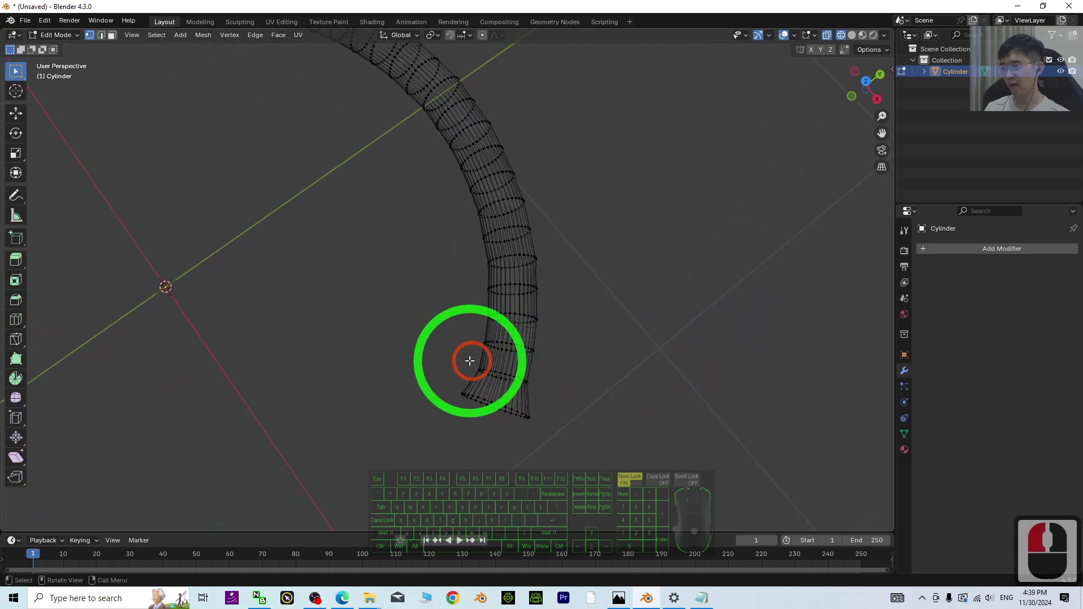
{"action": "left_click_drag", "start_coordinate": [552, 391], "coordinate": [552, 391]}
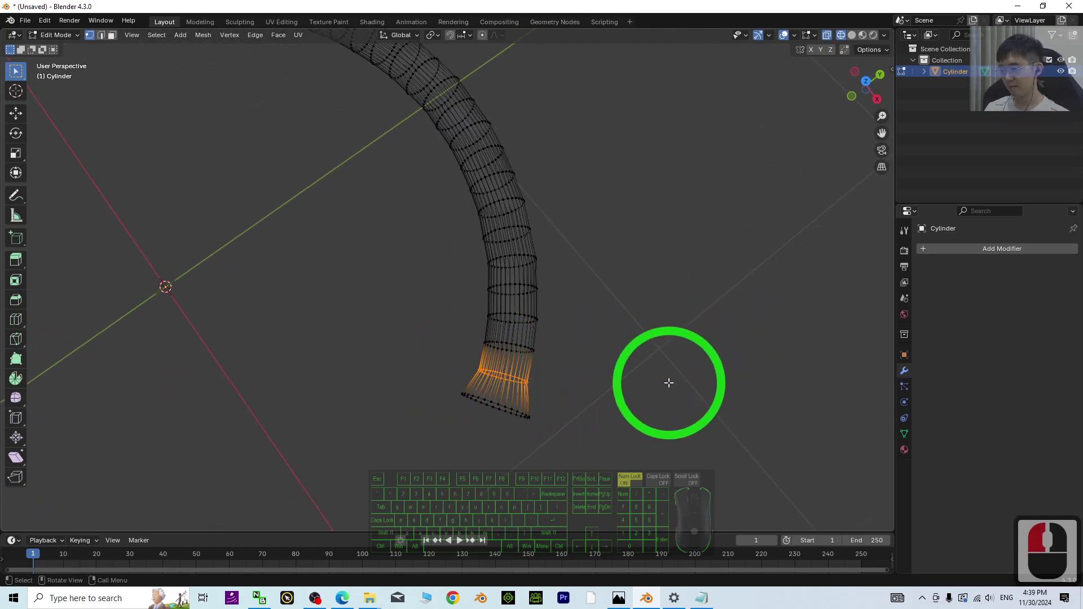
{"action": "key", "text": "s"}
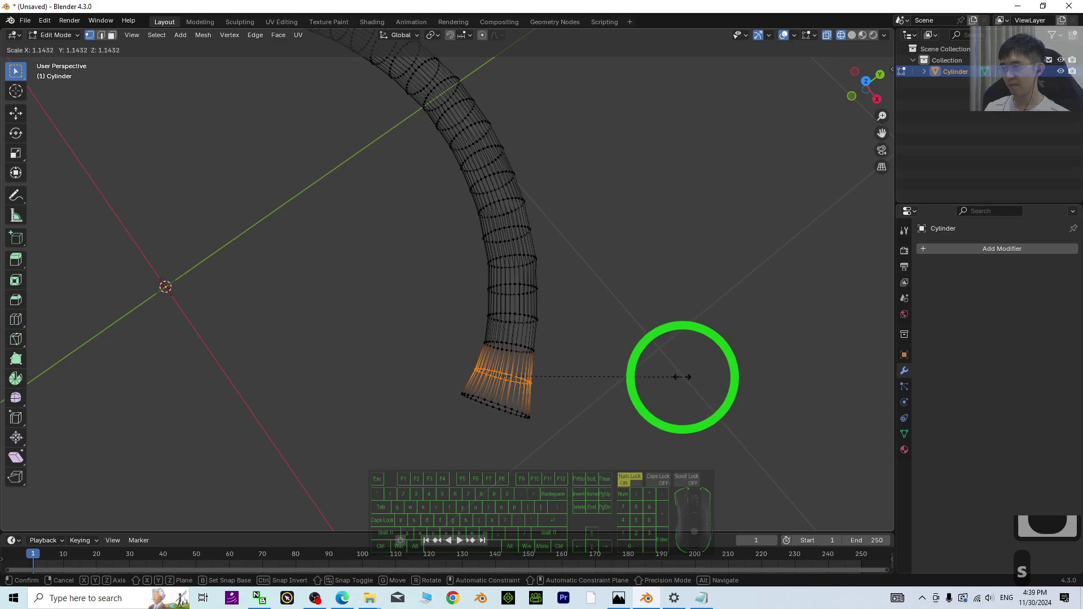
{"action": "left_click", "coordinate": [681, 377]}
{"action": "left_click_drag", "start_coordinate": [561, 360], "coordinate": [561, 360]}
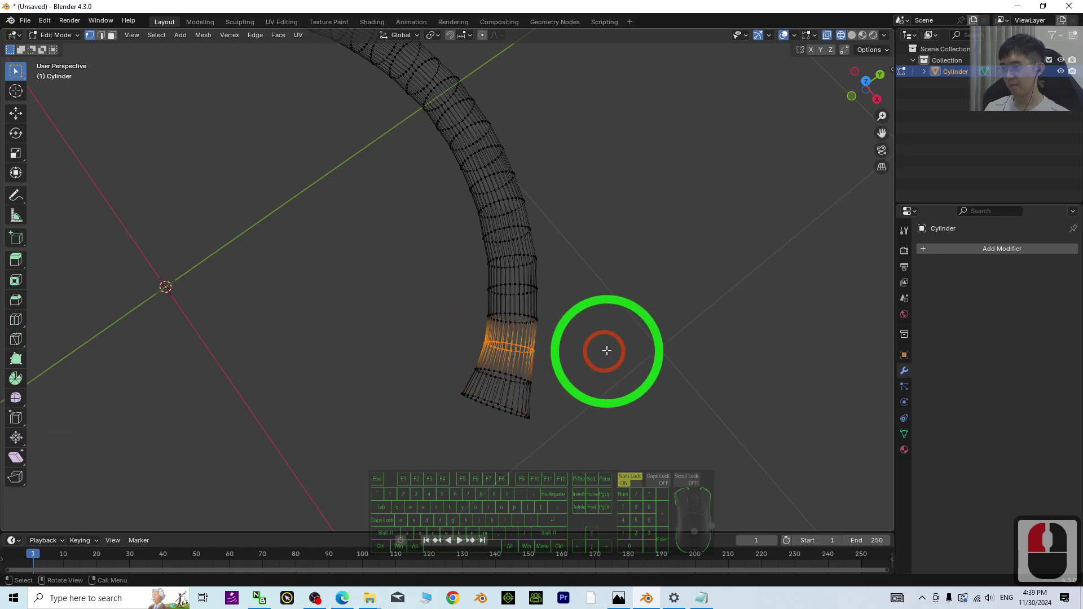
{"action": "key", "text": "s"}
{"action": "left_click", "coordinate": [605, 351]}
{"action": "middle_click_drag", "start_coordinate": [605, 350], "coordinate": [393, 330]}
Step: Return to Object Mode and orbit around the horn to inspect it from several sides
{"action": "left_click", "coordinate": [63, 48]}
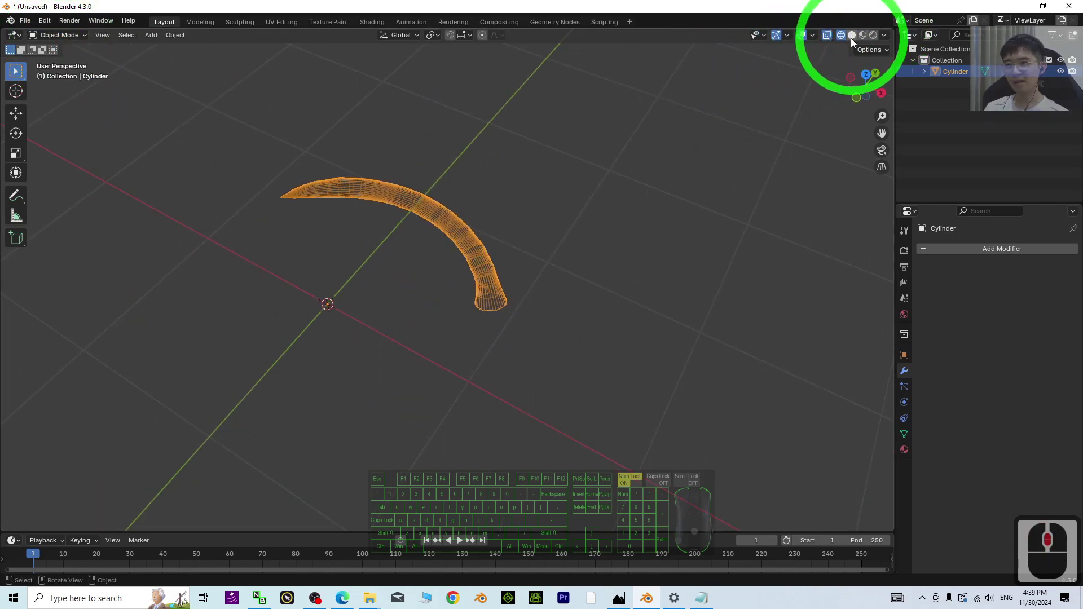
{"action": "middle_click_drag", "start_coordinate": [435, 363], "coordinate": [621, 304]}
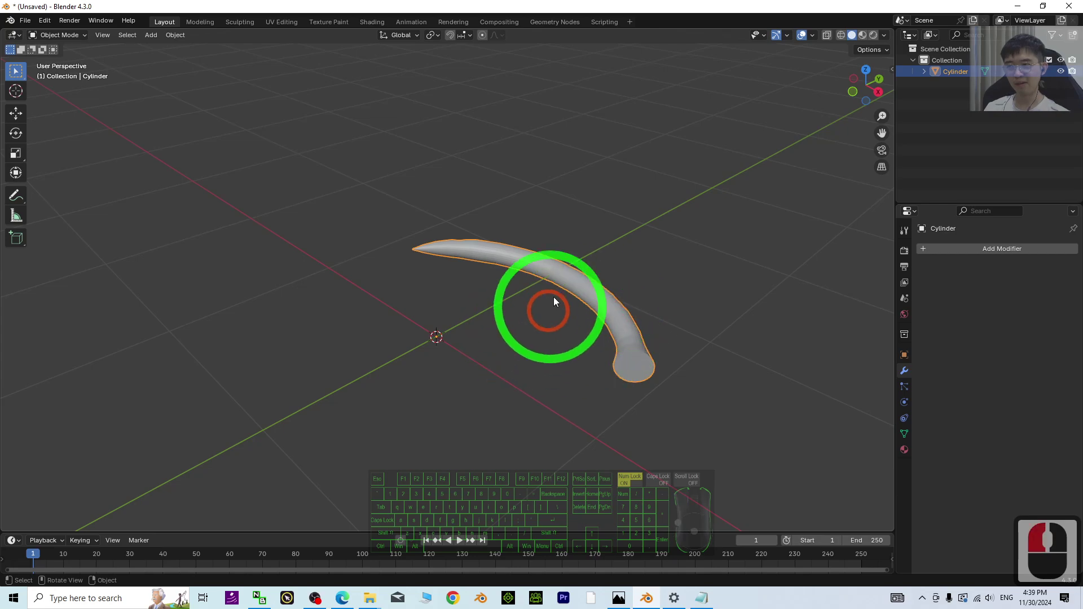
{"action": "middle_click_drag", "start_coordinate": [536, 376], "coordinate": [506, 370], "text": "shift"}
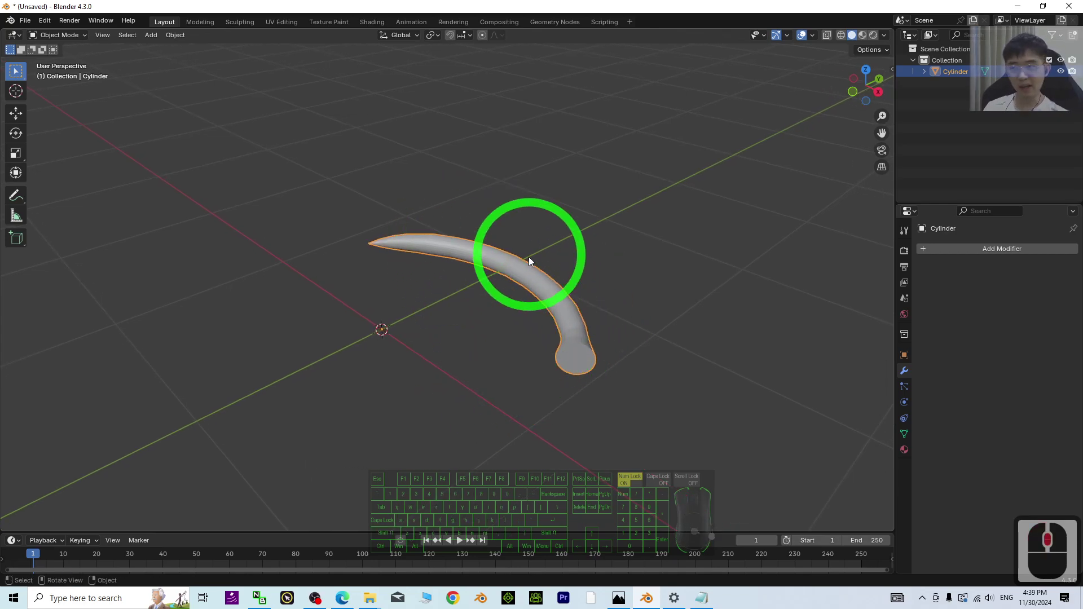
{"action": "middle_click_drag", "start_coordinate": [421, 287], "coordinate": [546, 198]}
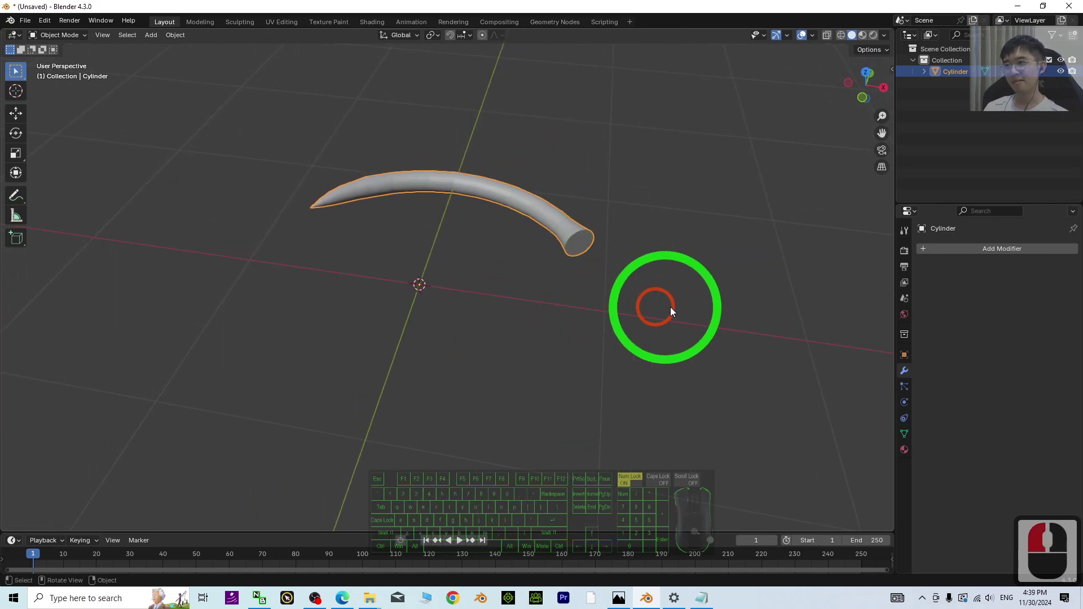
{"action": "middle_click_drag", "start_coordinate": [676, 310], "coordinate": [567, 346]}
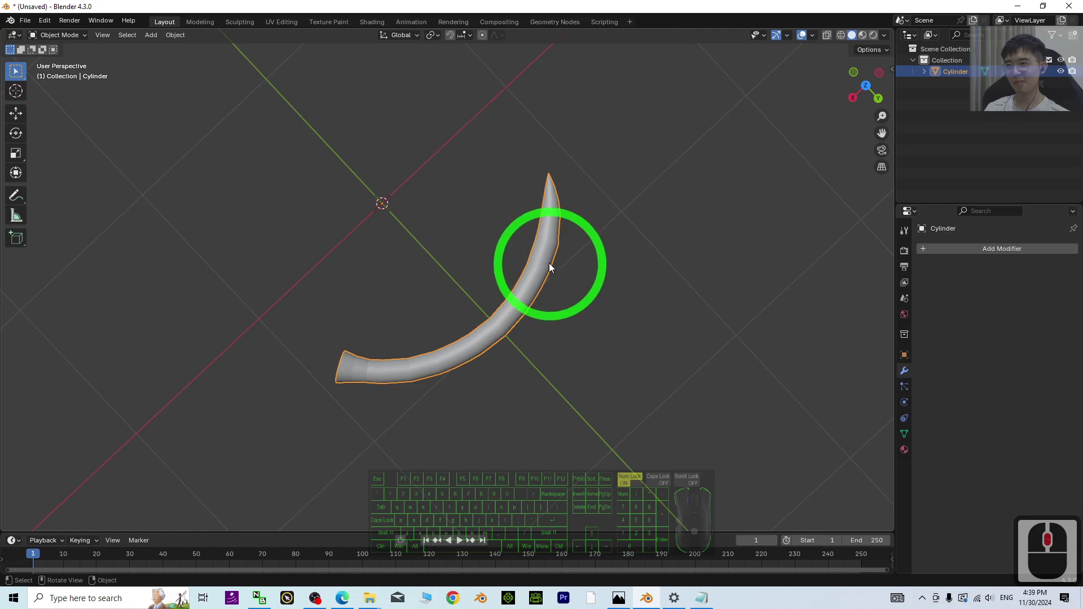
{"action": "middle_click_drag", "start_coordinate": [337, 410], "coordinate": [458, 374]}
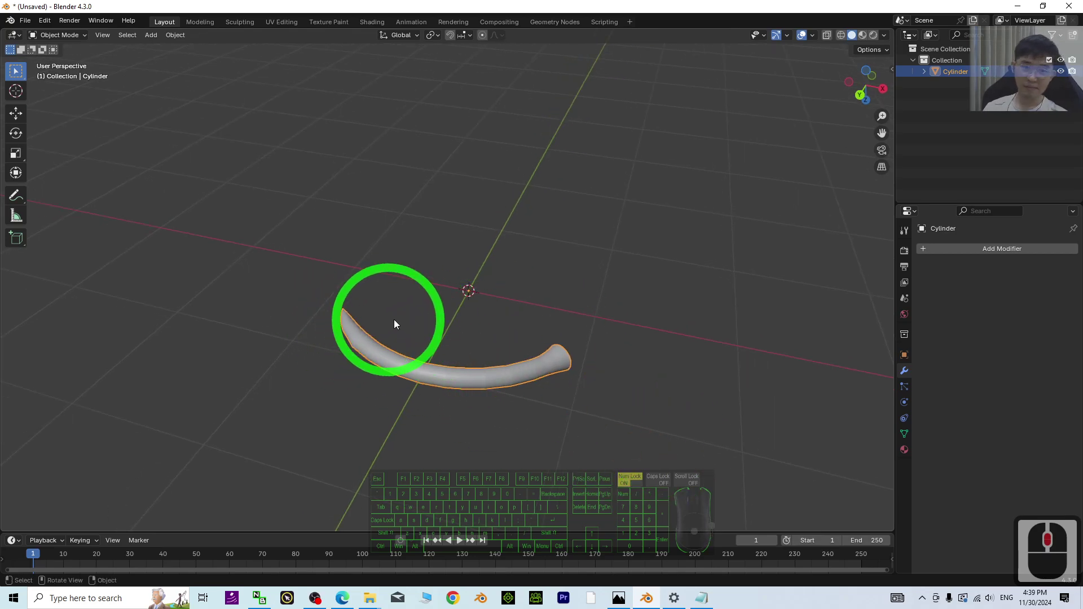
{"action": "middle_click_drag", "start_coordinate": [648, 389], "coordinate": [450, 276]}
{"action": "scroll", "coordinate": [585, 295], "scroll_direction": "up", "scroll_amount": 4}
{"action": "middle_click_drag", "start_coordinate": [549, 360], "coordinate": [615, 179]}
Step: Enter Edit Mode with X-ray enabled and view the tube from the side
{"action": "middle_click_drag", "start_coordinate": [655, 212], "coordinate": [384, 209]}
{"action": "left_click", "coordinate": [56, 36]}
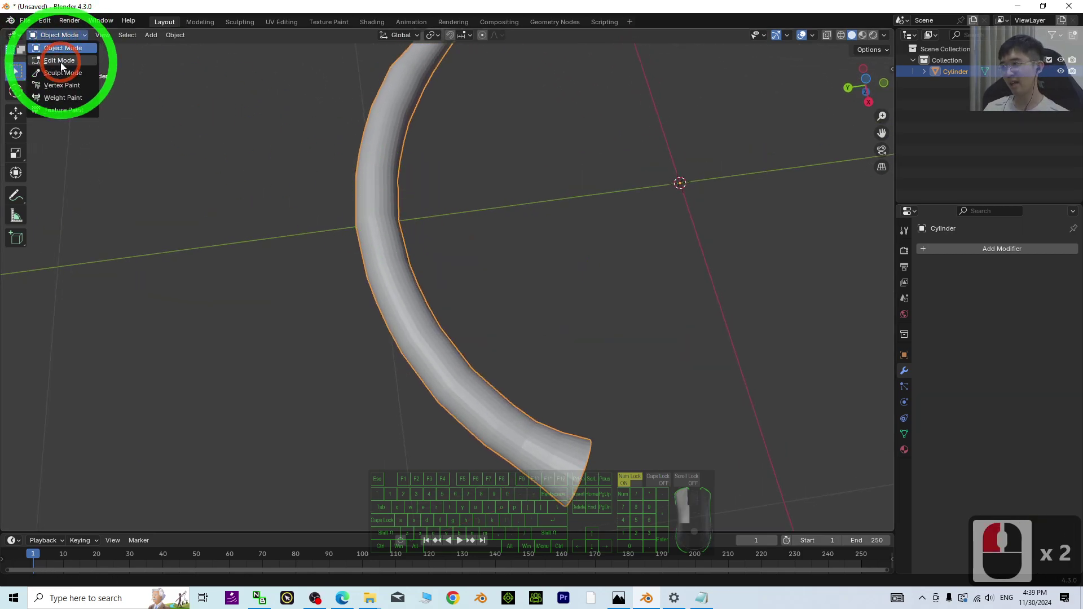
{"action": "left_click", "coordinate": [61, 61]}
{"action": "middle_click_drag", "start_coordinate": [638, 310], "coordinate": [634, 406], "text": "shift"}
{"action": "scroll", "coordinate": [499, 278], "scroll_direction": "up", "scroll_amount": 3}
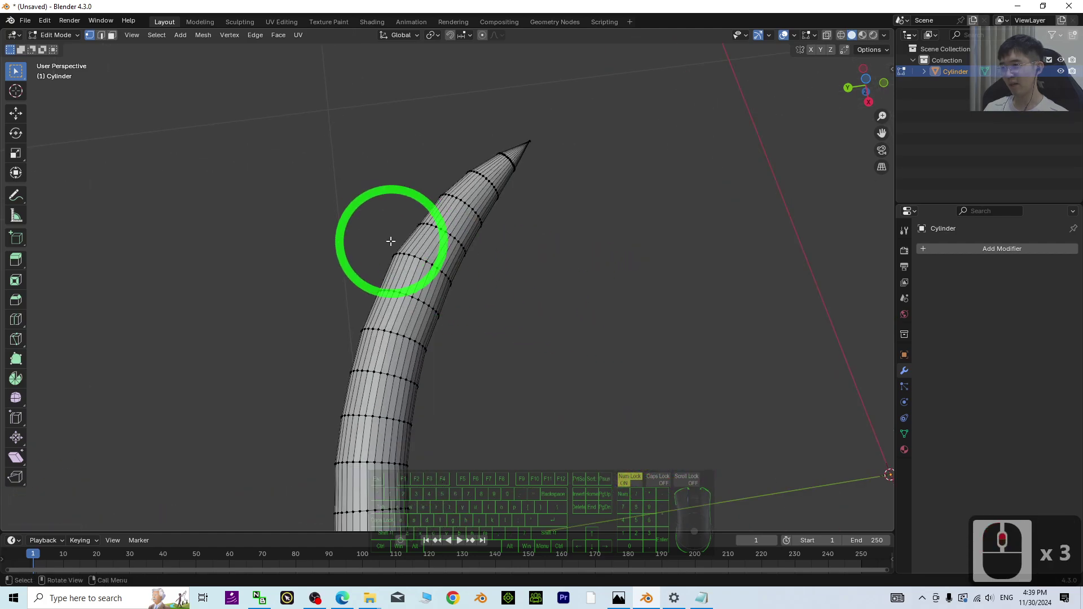
{"action": "scroll", "coordinate": [778, 169], "scroll_direction": "up", "scroll_amount": 1}
{"action": "left_click", "coordinate": [826, 35]}
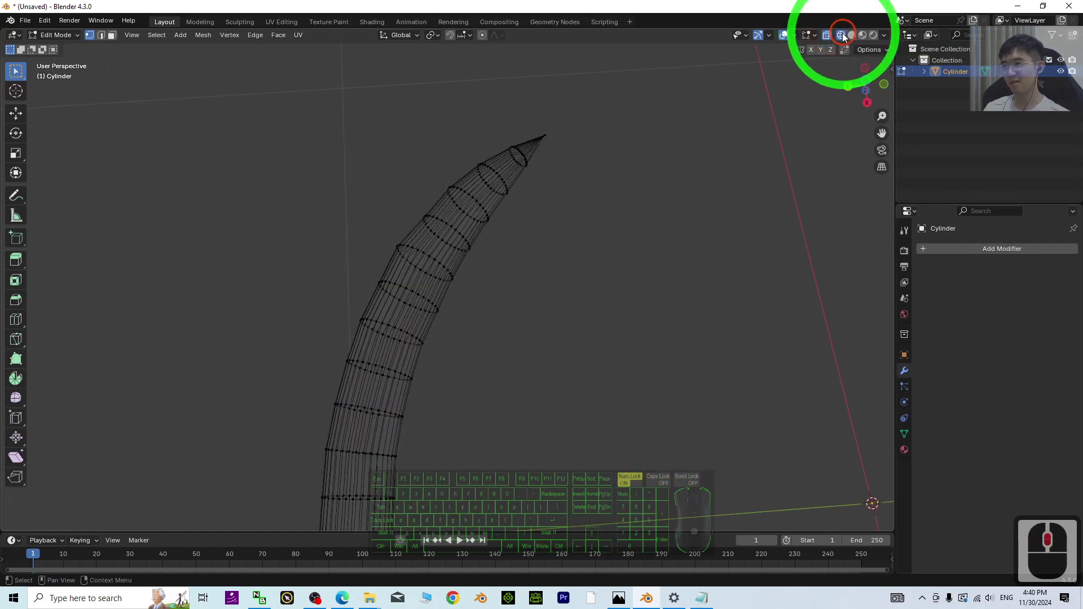
{"action": "middle_click_drag", "start_coordinate": [677, 248], "coordinate": [410, 212]}
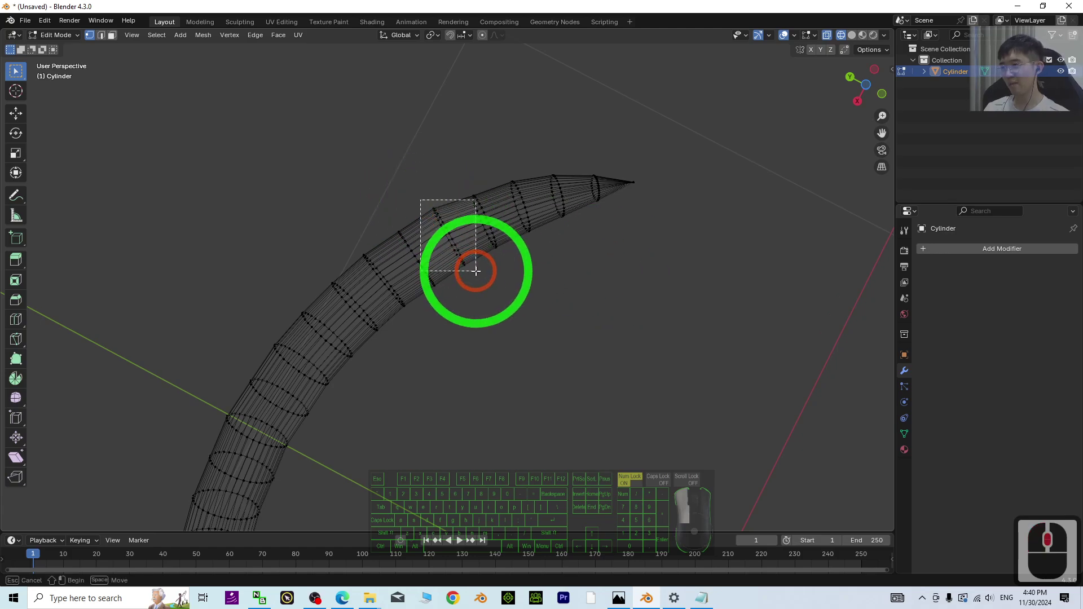
Step: Scale a band of rings between the middle and tip down to 0.948
{"action": "left_click_drag", "start_coordinate": [420, 200], "coordinate": [475, 270]}
{"action": "middle_click_drag", "start_coordinate": [476, 270], "coordinate": [461, 163]}
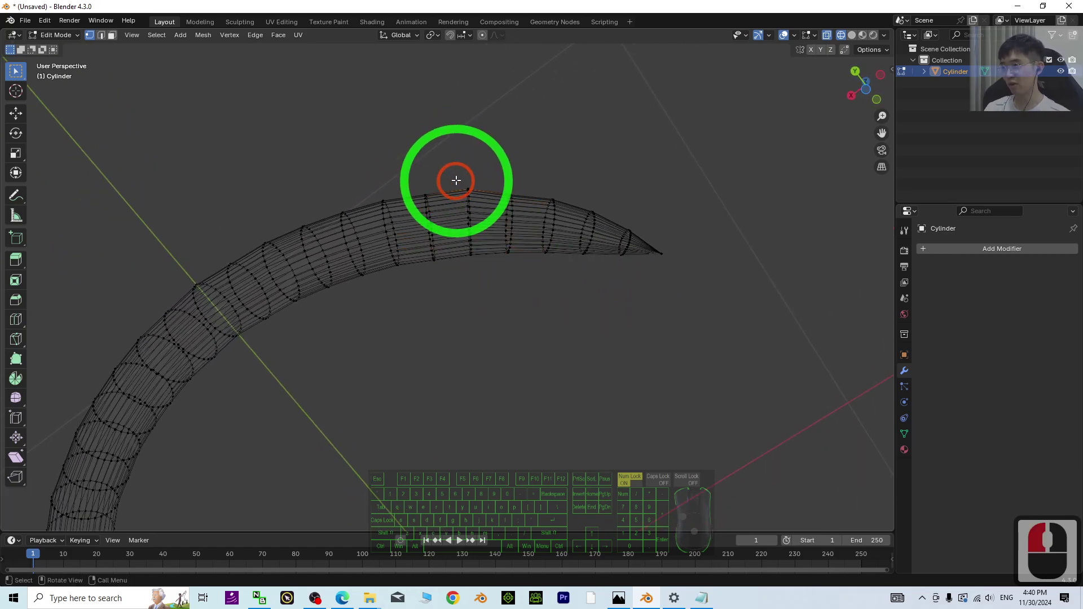
{"action": "key", "text": "s"}
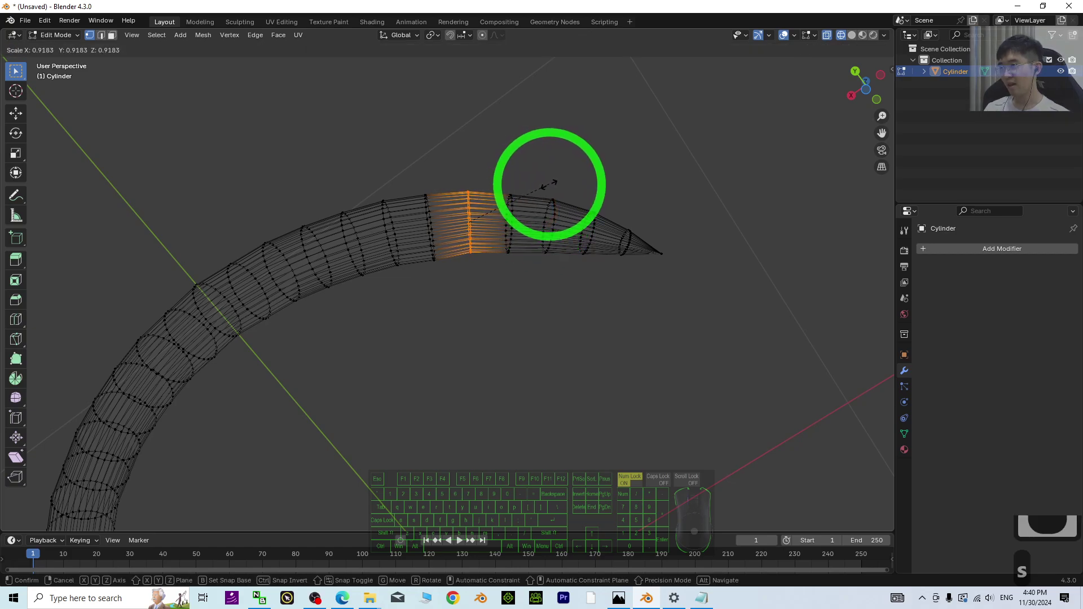
{"action": "left_click", "coordinate": [553, 185]}
{"action": "middle_click_drag", "start_coordinate": [554, 184], "coordinate": [356, 185]}
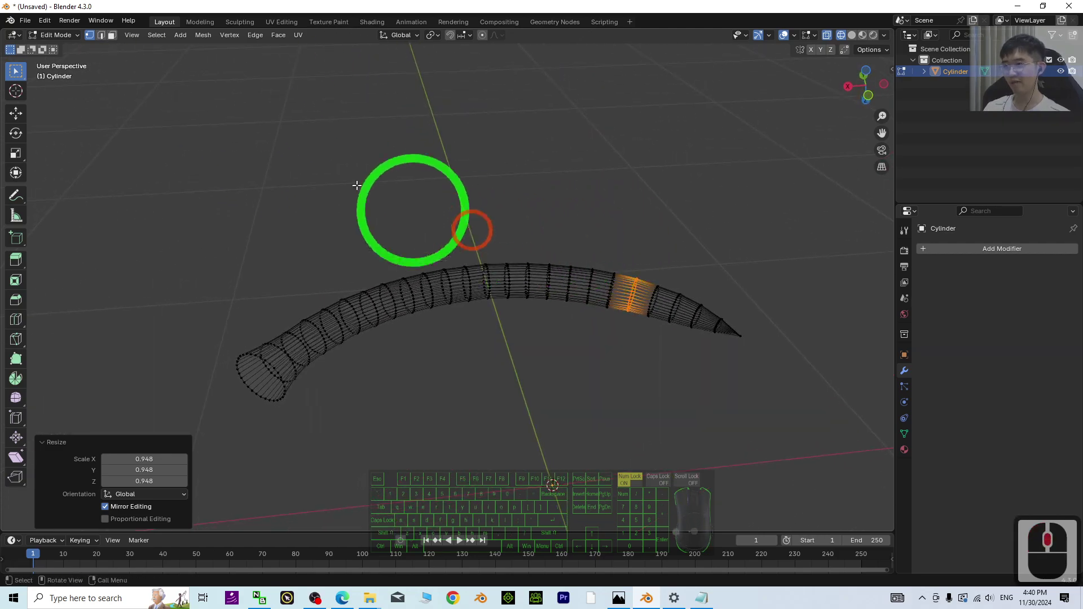
{"action": "left_click", "coordinate": [60, 36]}
Step: Switch to Object Mode with Solid shading and orbit to view the horn's wide base
{"action": "left_click", "coordinate": [52, 51]}
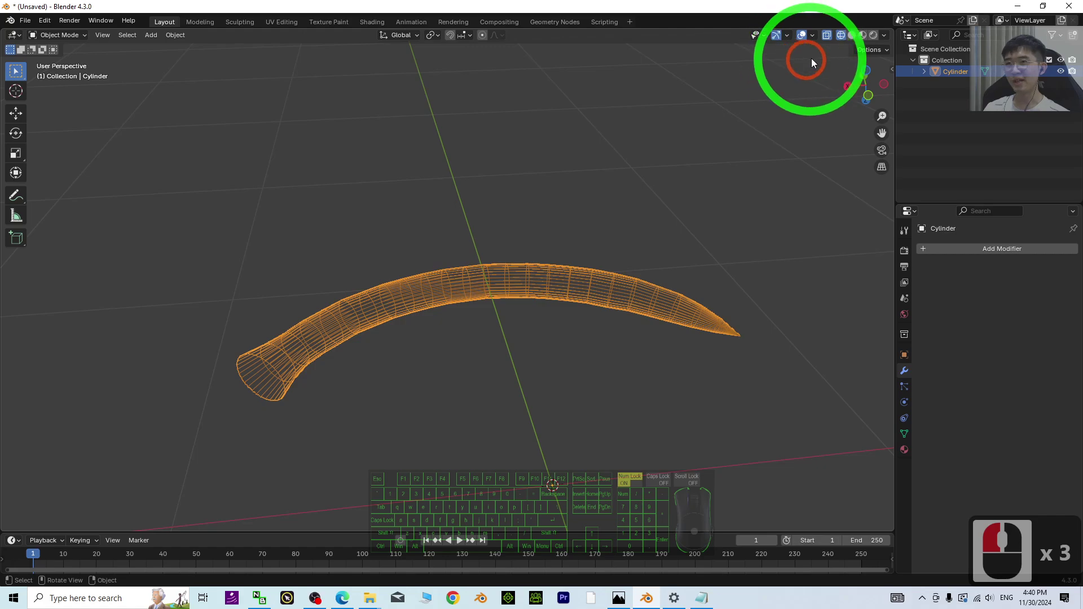
{"action": "left_click", "coordinate": [852, 35]}
{"action": "mouse_move", "coordinate": [710, 273]}
{"action": "middle_mouse_down"}
{"action": "mouse_move", "coordinate": [617, 302]}
{"action": "mouse_move", "coordinate": [669, 329]}
{"action": "mouse_move", "coordinate": [680, 444]}
{"action": "mouse_move", "coordinate": [643, 380]}
{"action": "mouse_move", "coordinate": [524, 341]}
{"action": "middle_mouse_up"}
{"action": "middle_click_drag", "start_coordinate": [561, 308], "coordinate": [686, 305]}
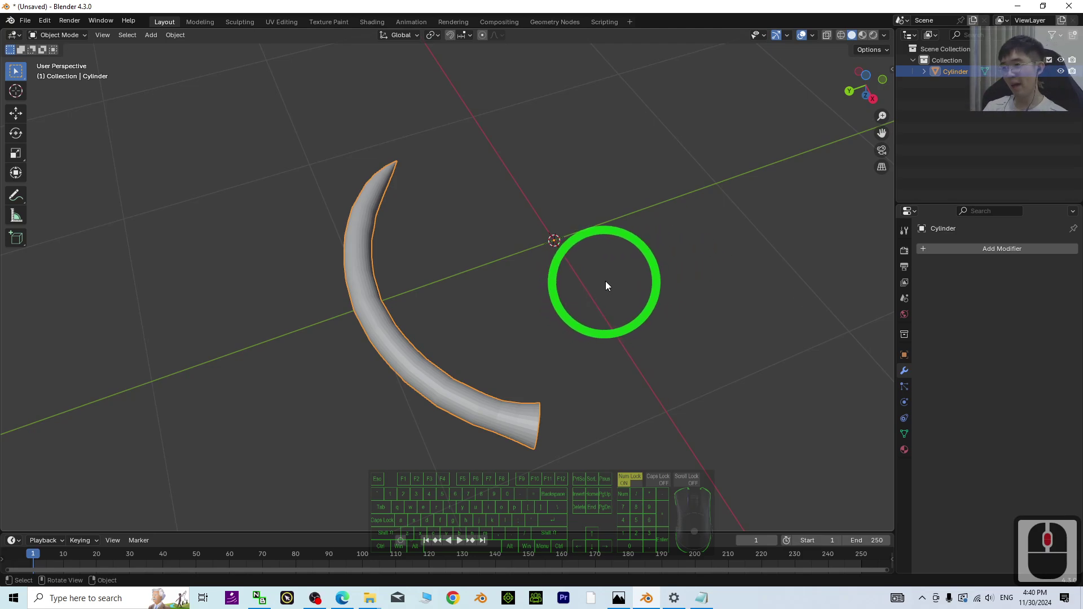
{"action": "middle_click_drag", "start_coordinate": [658, 293], "coordinate": [519, 258]}
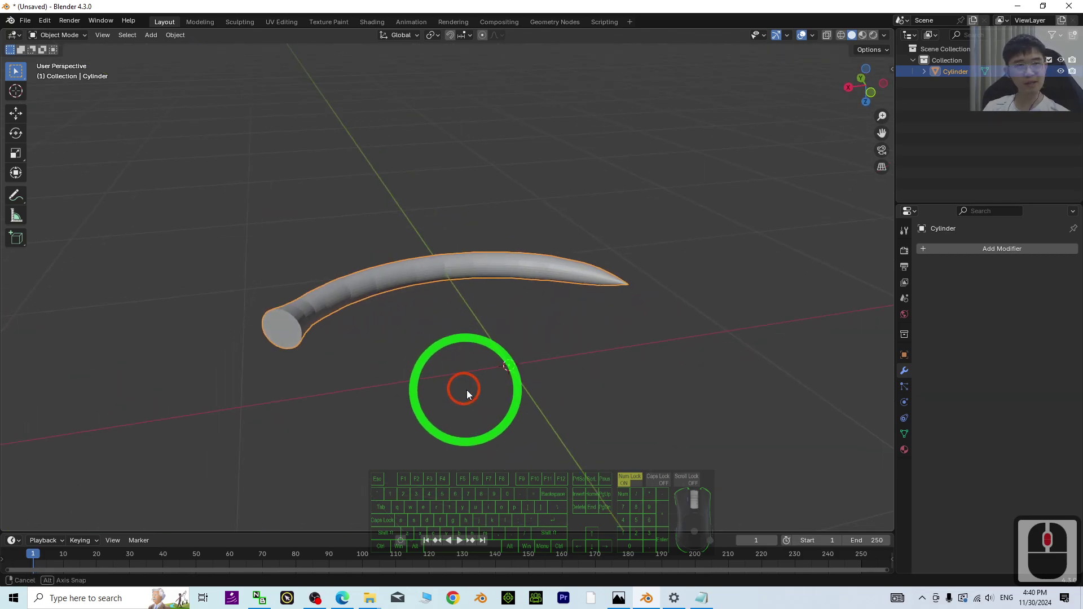